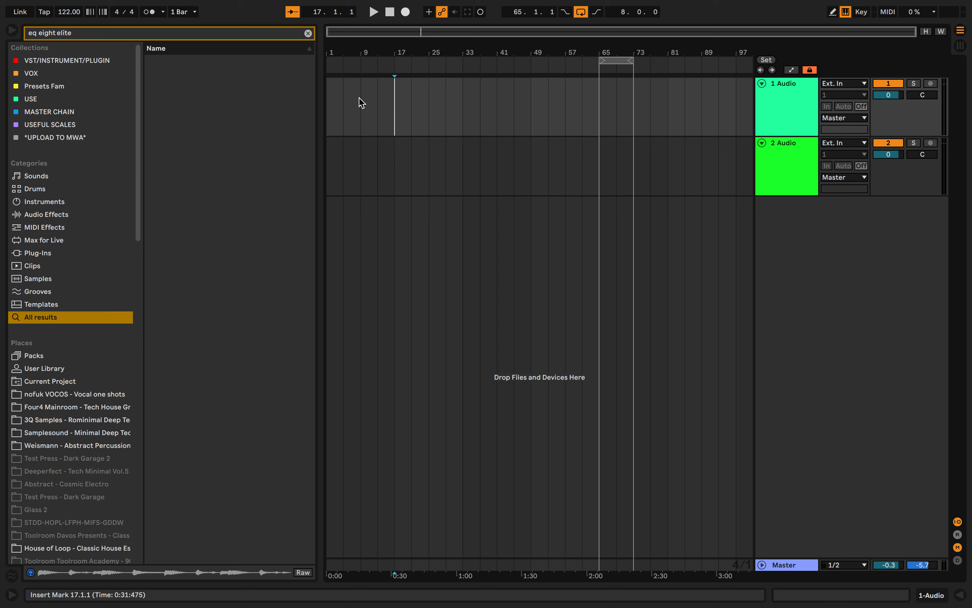
{"action": "left_click_drag", "start_coordinate": [360, 103], "coordinate": [435, 93]}
{"action": "left_click", "coordinate": [463, 102]}
{"action": "left_click", "coordinate": [372, 104]}
{"action": "left_click", "coordinate": [447, 104]}
{"action": "left_click", "coordinate": [358, 98]}
{"action": "left_click", "coordinate": [428, 97]}
{"action": "left_click", "coordinate": [373, 91]}
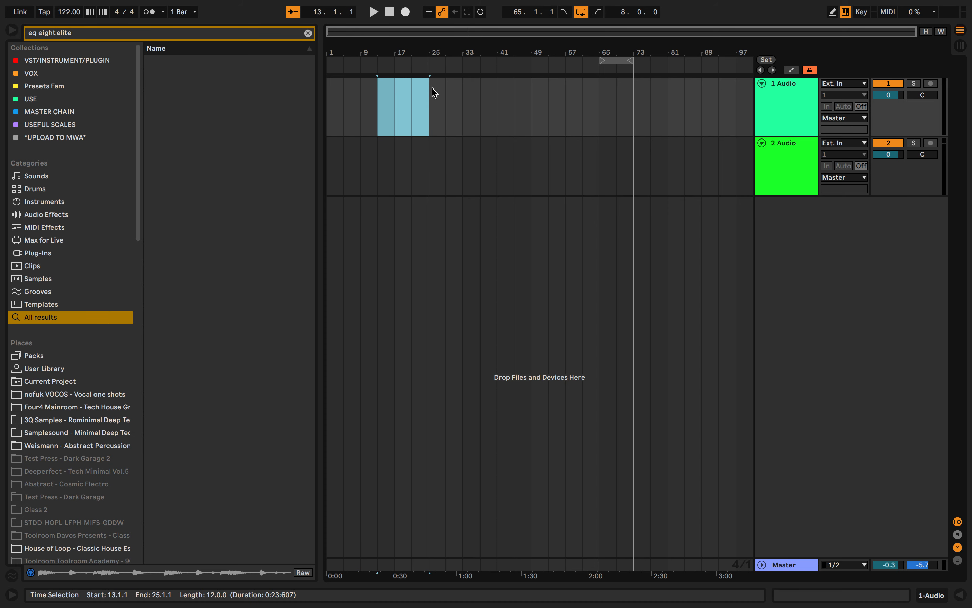
{"action": "left_click", "coordinate": [435, 93]}
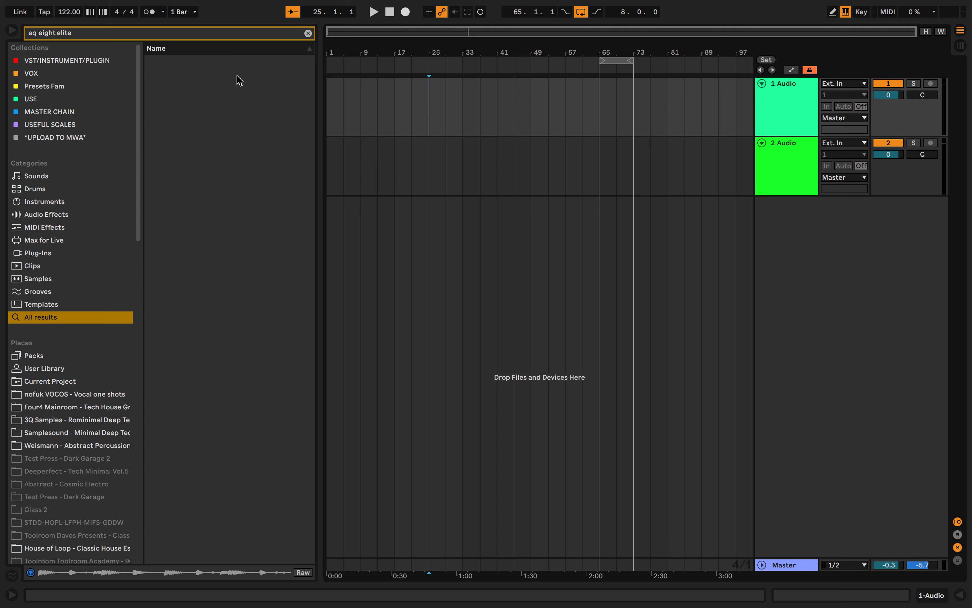
Step: Search the browser for "kick" and audition the ff_mthg kick loops, including crank, funk, groove, retro, swoosh and dusty
{"action": "left_click", "coordinate": [308, 34]}
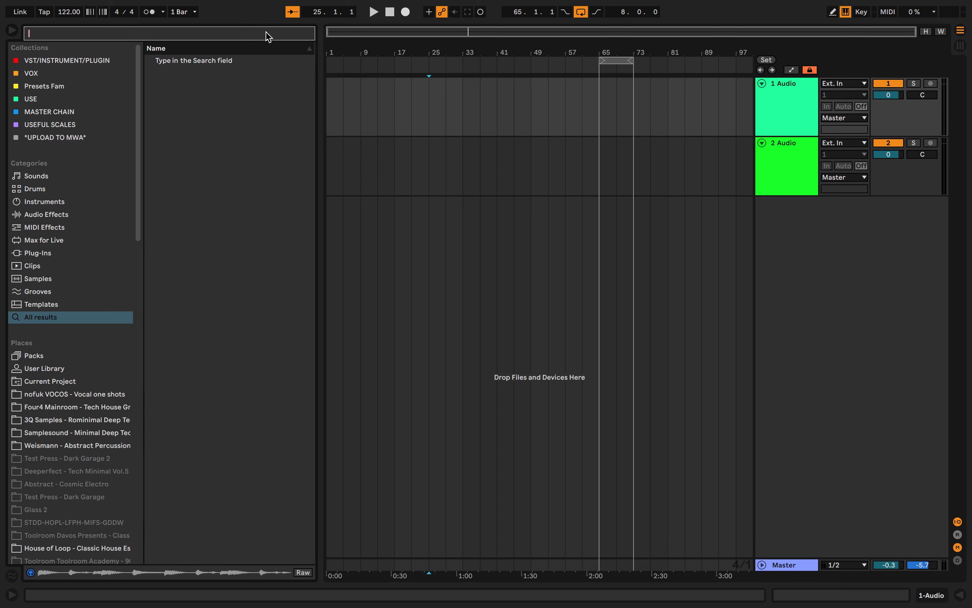
{"action": "type", "text": "kick"}
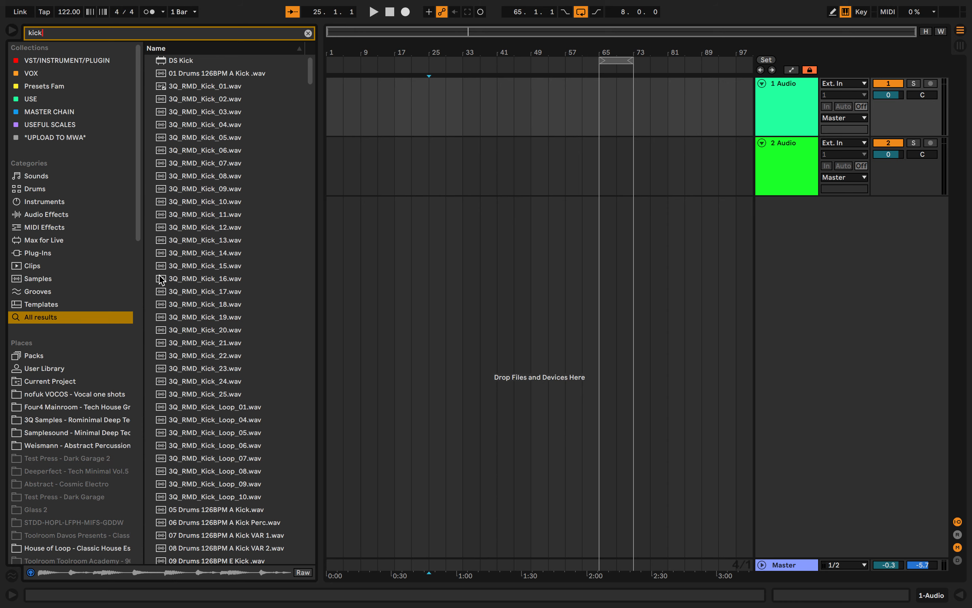
{"action": "scroll", "coordinate": [158, 386], "scroll_direction": "down", "scroll_amount": 20}
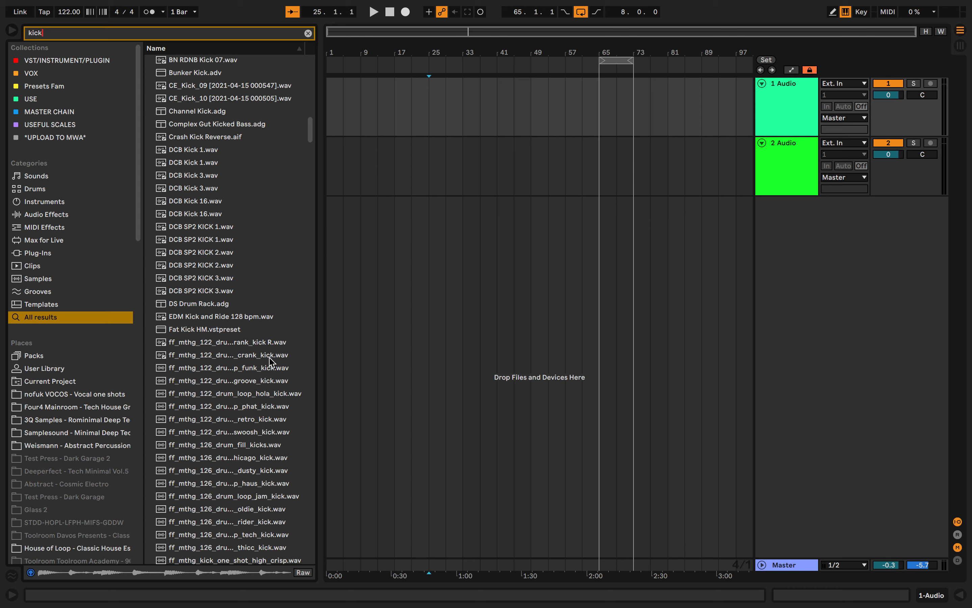
{"action": "left_click", "coordinate": [272, 358]}
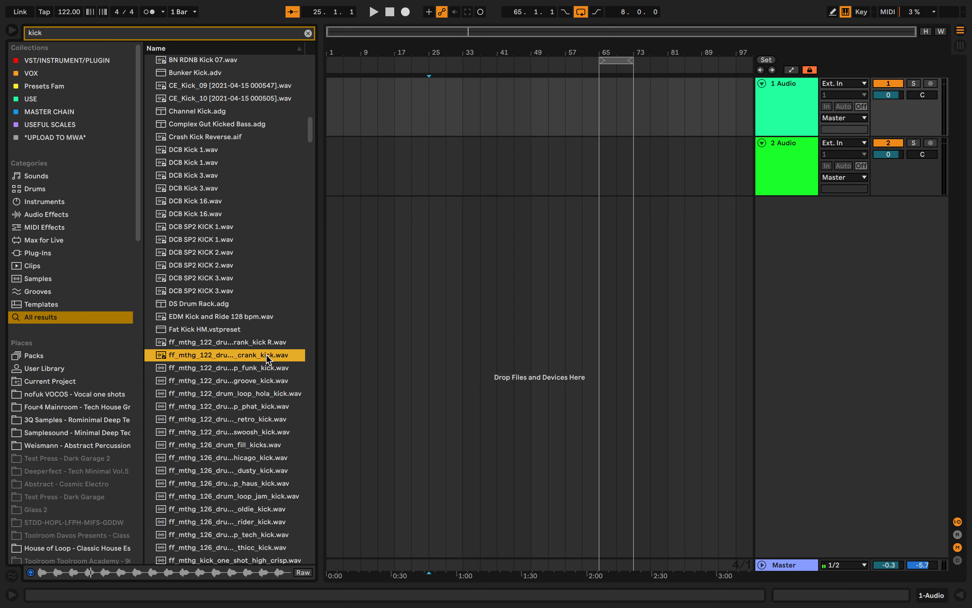
{"action": "left_click", "coordinate": [262, 367]}
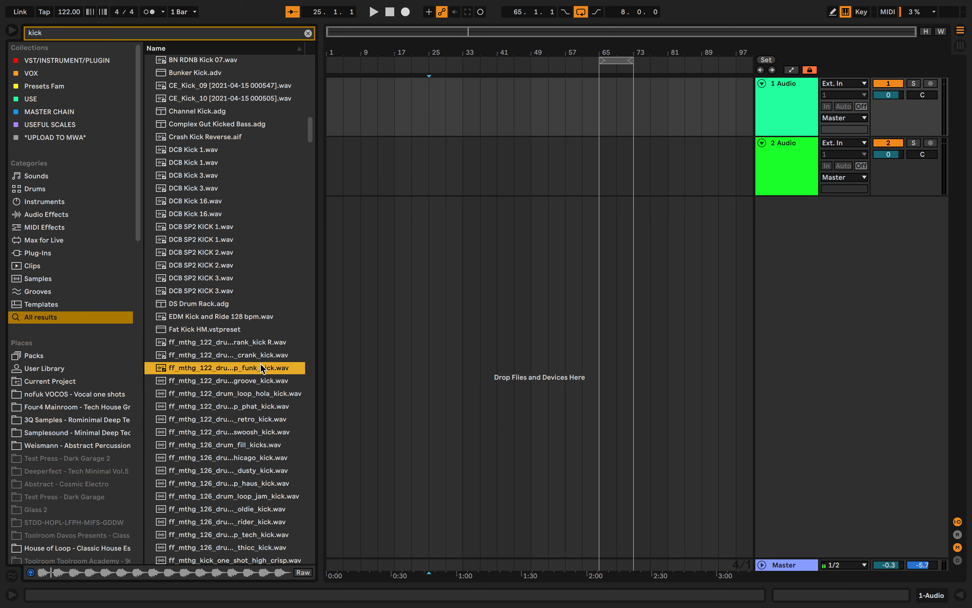
{"action": "left_click", "coordinate": [253, 382]}
{"action": "left_click", "coordinate": [254, 419]}
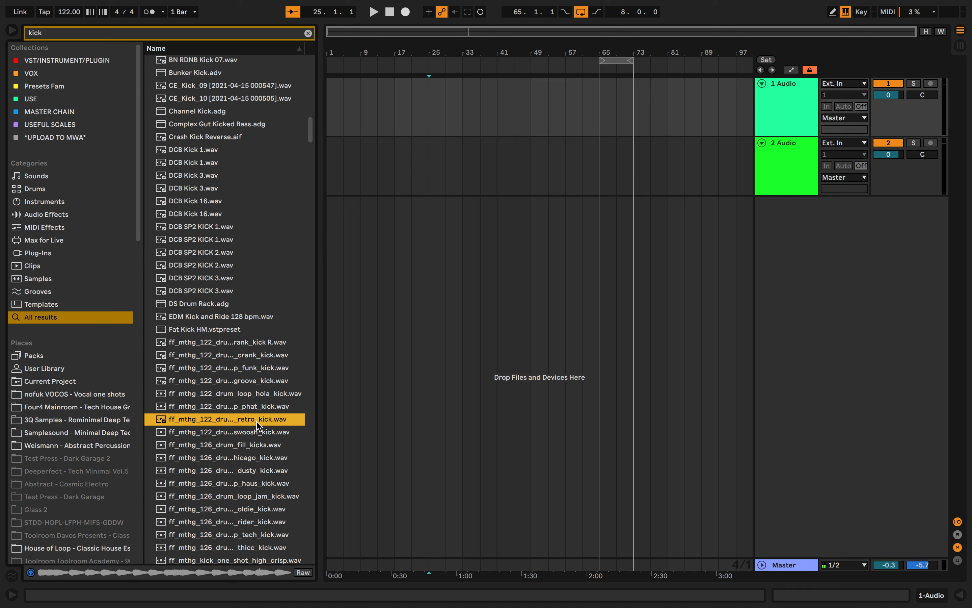
{"action": "left_click", "coordinate": [257, 432]}
{"action": "left_click", "coordinate": [256, 419]}
{"action": "left_click", "coordinate": [254, 458]}
{"action": "left_click", "coordinate": [254, 474]}
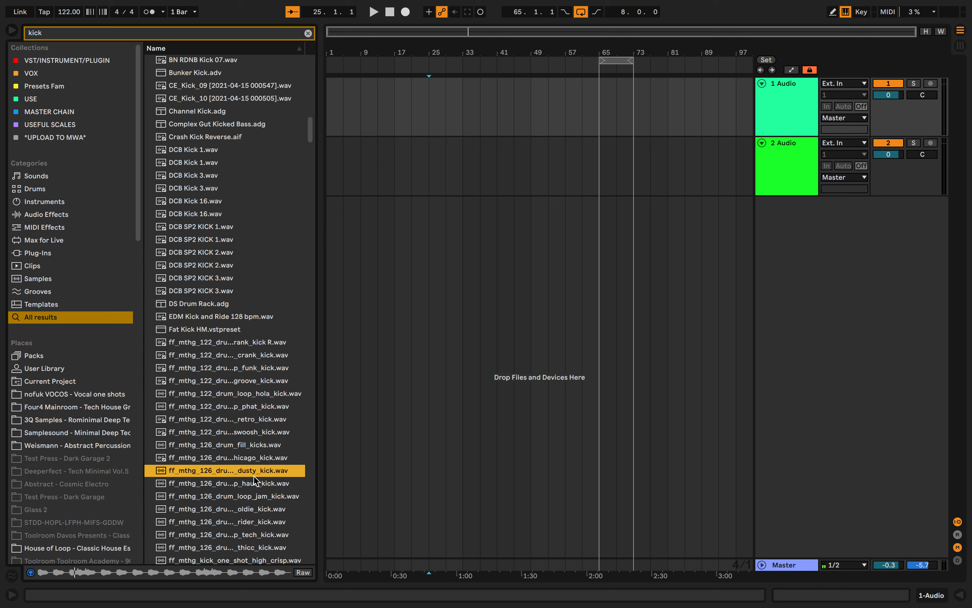
Step: Place the ff_mthg_126 dusty kick loop on the first audio track at bar 33
{"action": "left_click_drag", "start_coordinate": [250, 478], "coordinate": [468, 124]}
{"action": "right_click", "coordinate": [266, 469]}
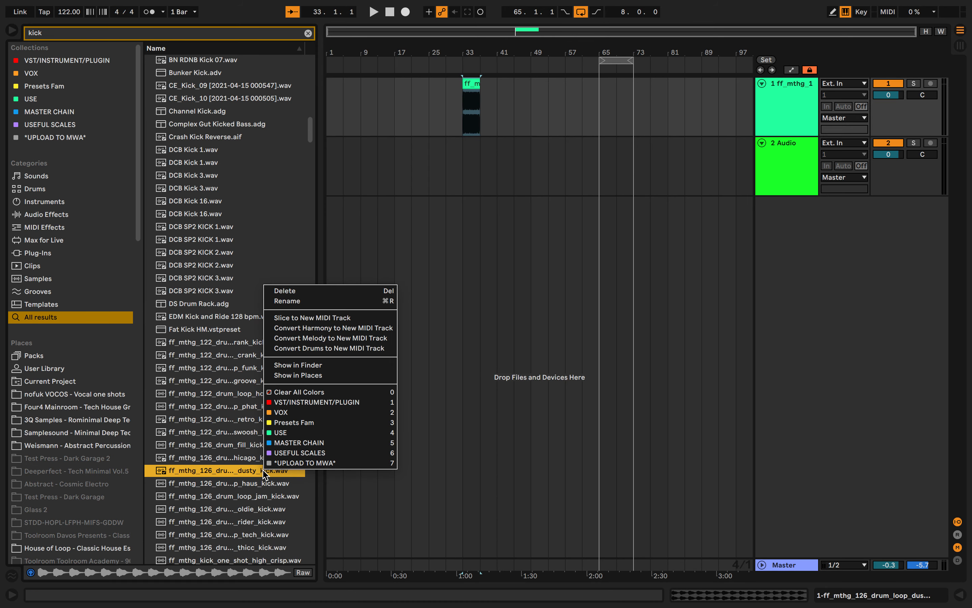
{"action": "left_click", "coordinate": [208, 467]}
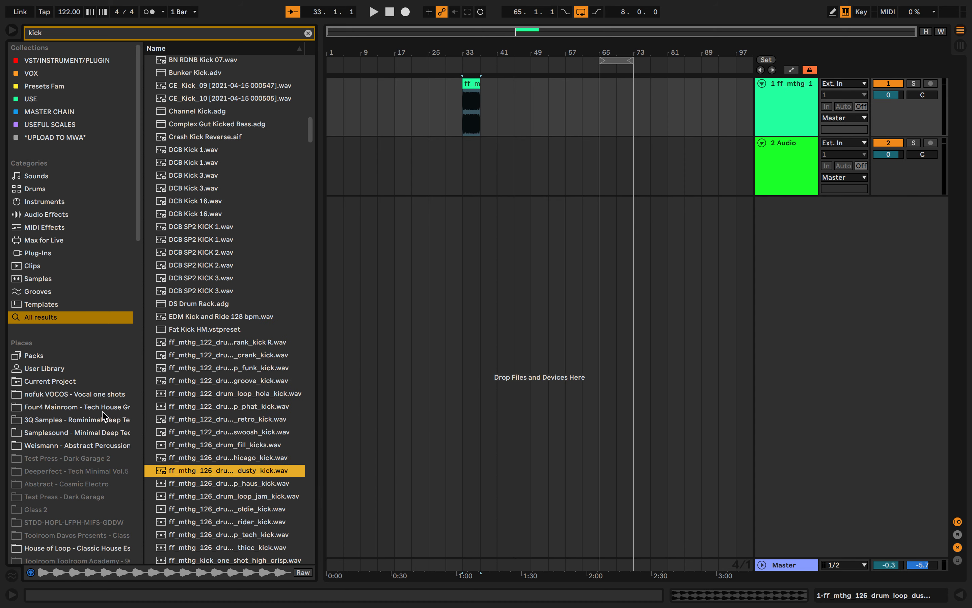
Step: Extend the dusty kick clip to bar 65 and set the playback loop to span the clip
{"action": "left_click_drag", "start_coordinate": [480, 93], "coordinate": [600, 88]}
{"action": "mouse_move", "coordinate": [464, 96]}
{"action": "left_mouse_down"}
{"action": "mouse_move", "coordinate": [385, 95]}
{"action": "mouse_move", "coordinate": [482, 96]}
{"action": "mouse_move", "coordinate": [463, 93]}
{"action": "left_mouse_up"}
{"action": "right_click", "coordinate": [487, 90]}
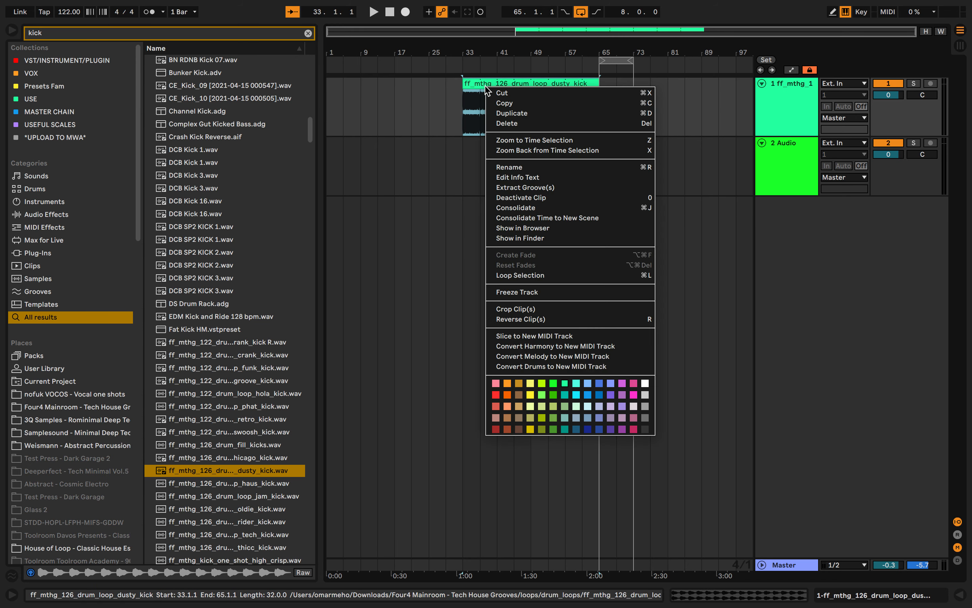
{"action": "left_click", "coordinate": [531, 275]}
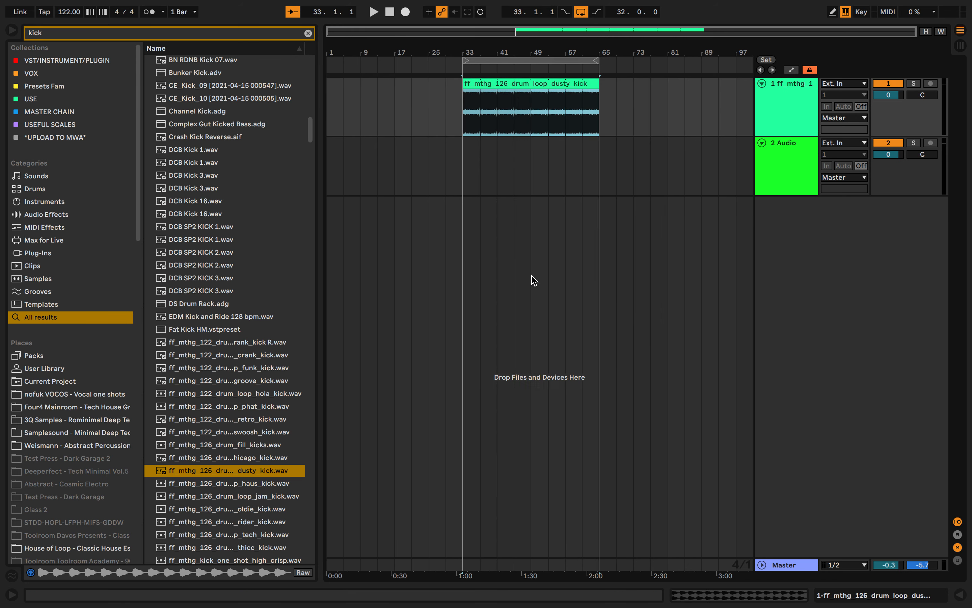
{"action": "left_click", "coordinate": [464, 117]}
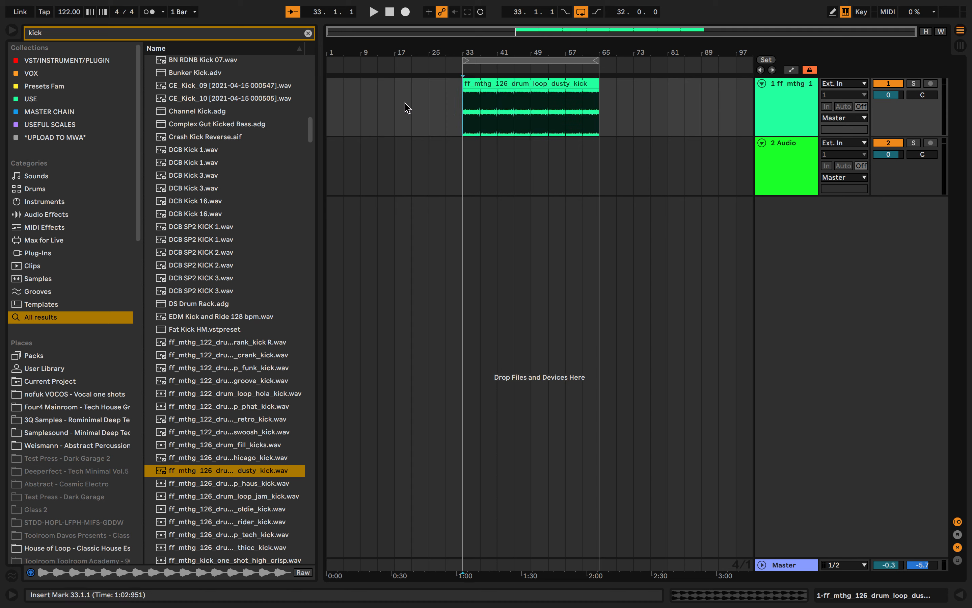
{"action": "left_click_drag", "start_coordinate": [407, 108], "coordinate": [385, 91]}
{"action": "left_click", "coordinate": [672, 114]}
{"action": "left_click", "coordinate": [488, 95]}
{"action": "right_click", "coordinate": [480, 104]}
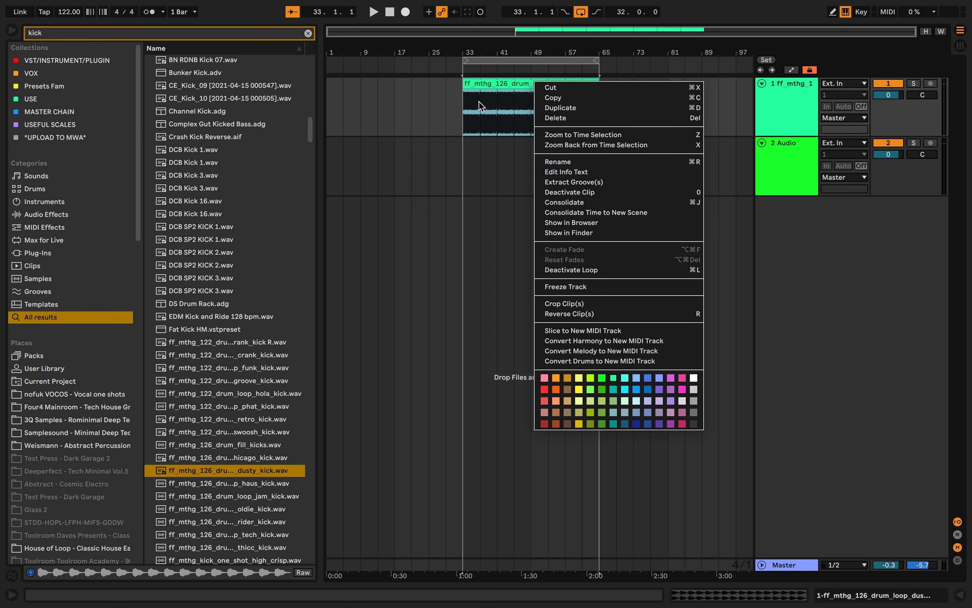
{"action": "left_click", "coordinate": [476, 102]}
{"action": "left_click", "coordinate": [468, 101]}
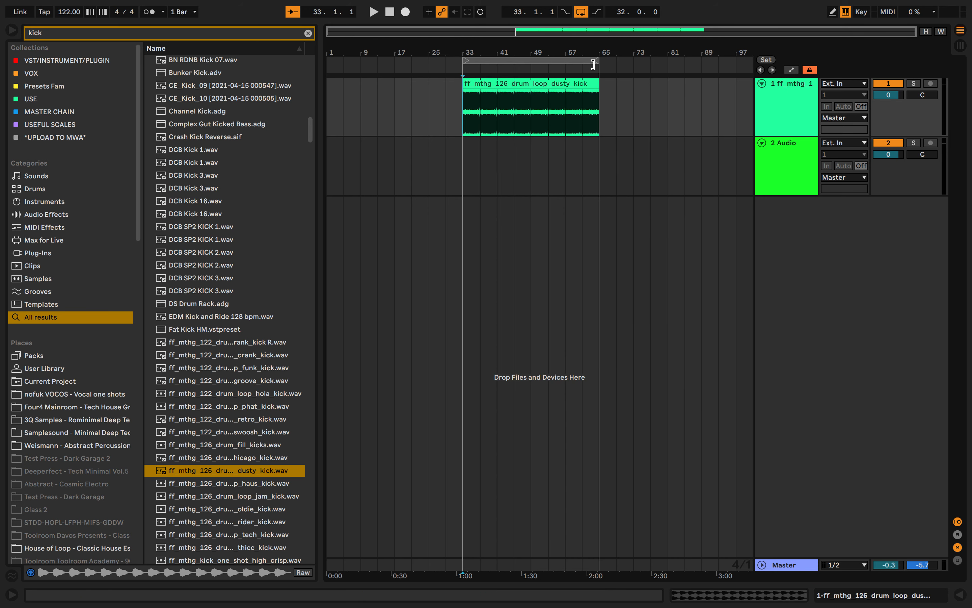
Step: Play the last bars of the looped section from bar 61 through the jump back to bar 33
{"action": "key", "text": "space"}
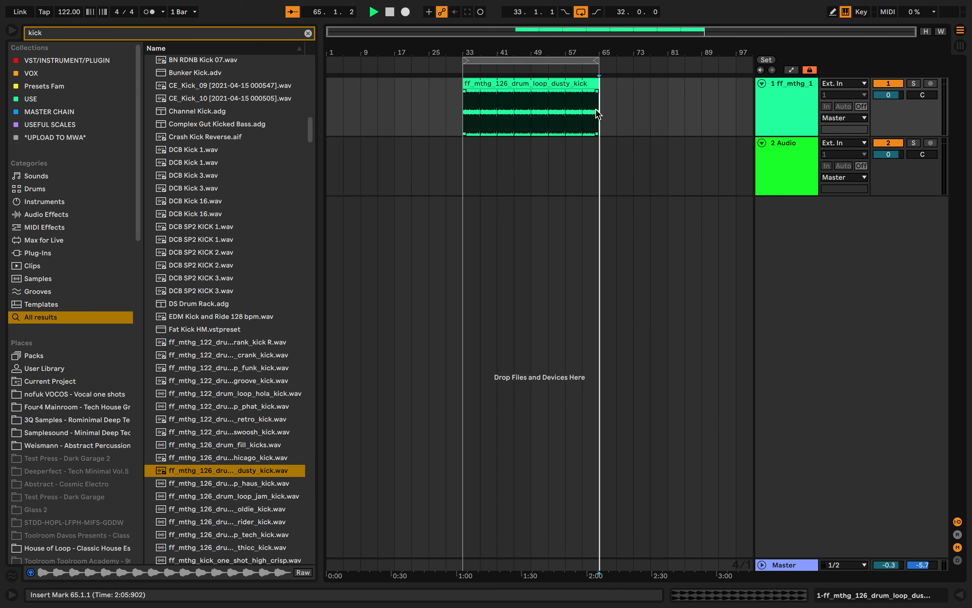
{"action": "left_click", "coordinate": [582, 120]}
{"action": "left_click", "coordinate": [597, 112]}
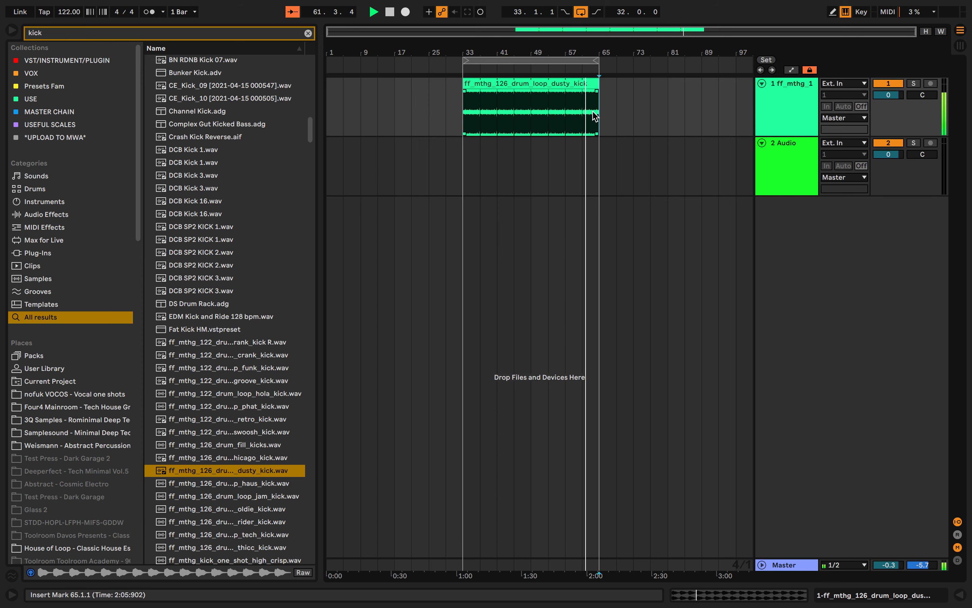
{"action": "scroll", "coordinate": [593, 112], "scroll_direction": "up", "scroll_amount": 5}
{"action": "scroll", "coordinate": [593, 112], "scroll_direction": "down", "scroll_amount": 5}
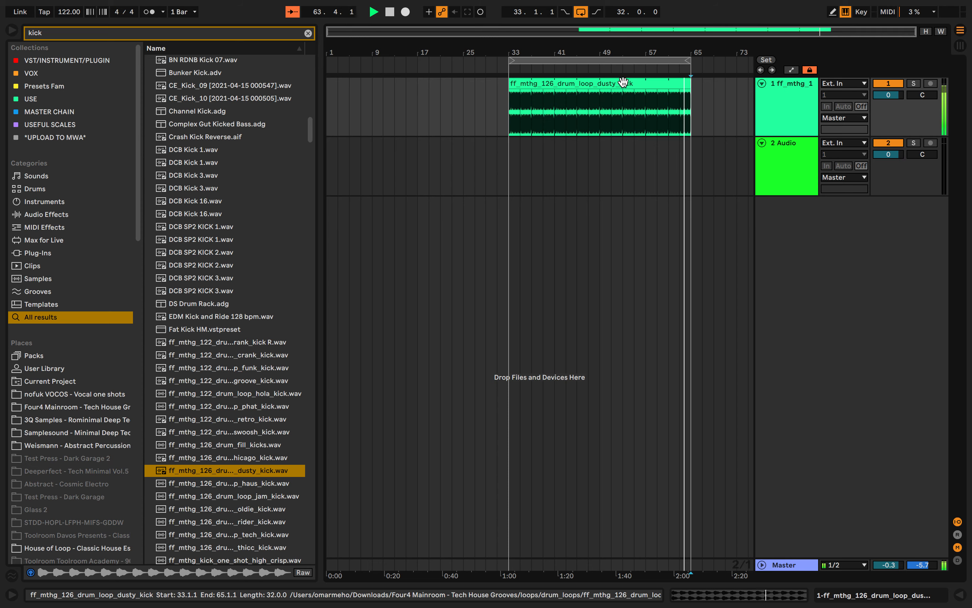
{"action": "scroll", "coordinate": [623, 82], "scroll_direction": "up", "scroll_amount": 3}
{"action": "scroll", "coordinate": [653, 93], "scroll_direction": "down", "scroll_amount": 3}
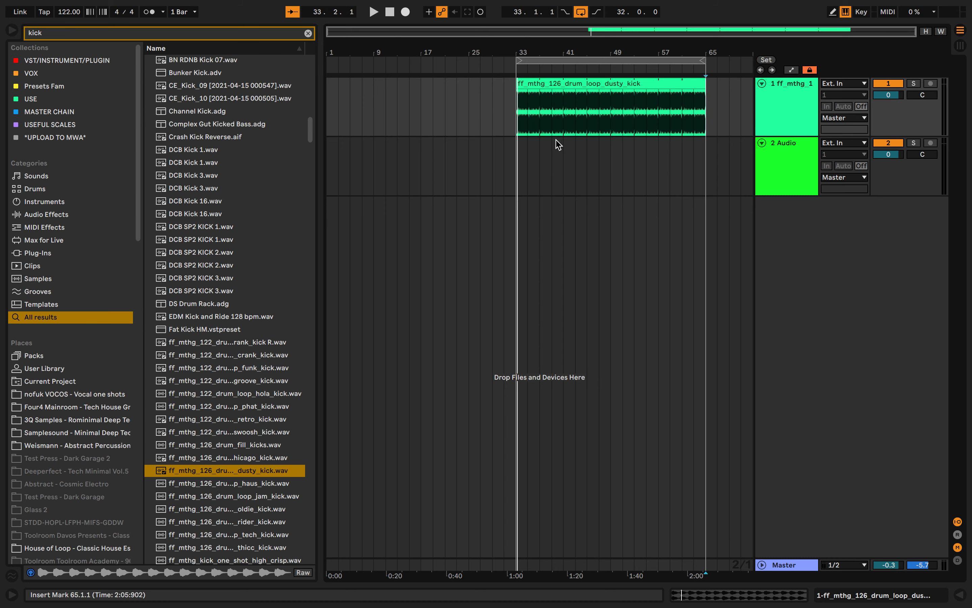
{"action": "left_click", "coordinate": [546, 118]}
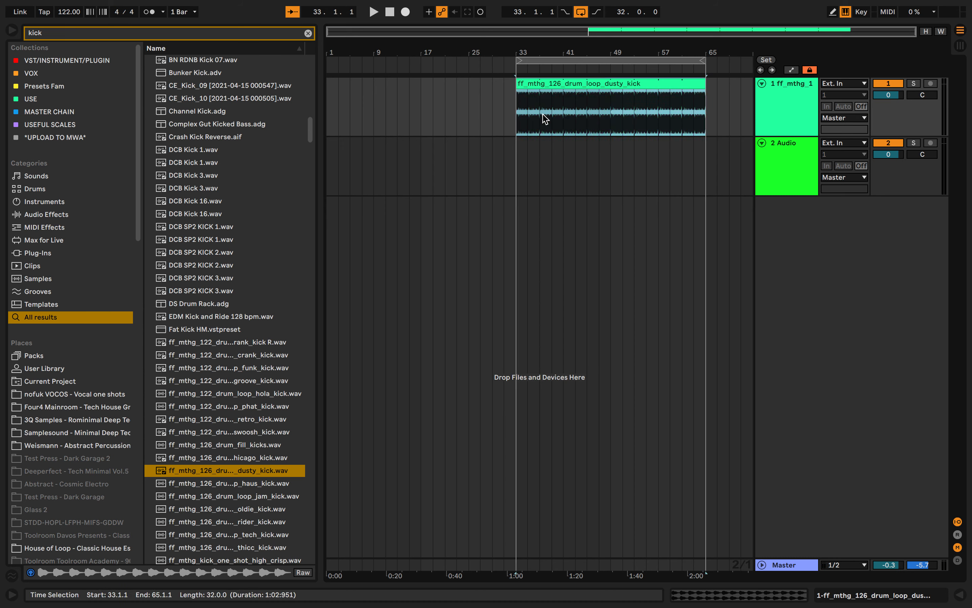
{"action": "left_click_drag", "start_coordinate": [503, 321], "coordinate": [696, 119]}
{"action": "left_click_drag", "start_coordinate": [523, 188], "coordinate": [664, 64]}
{"action": "left_click", "coordinate": [507, 140]}
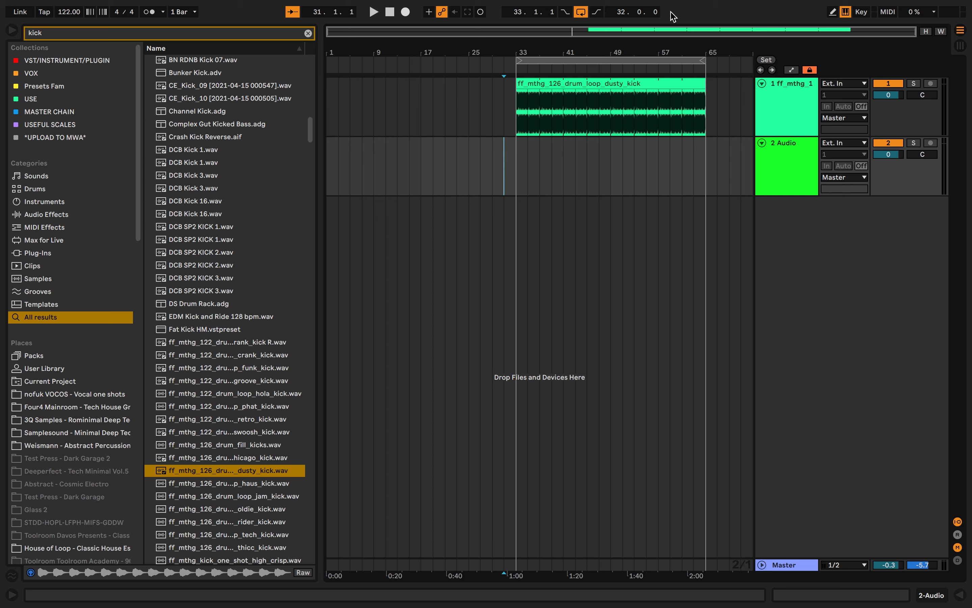
Step: Search the browser for "bass" and preview the Basic Reese Bass preset
{"action": "left_click", "coordinate": [309, 33]}
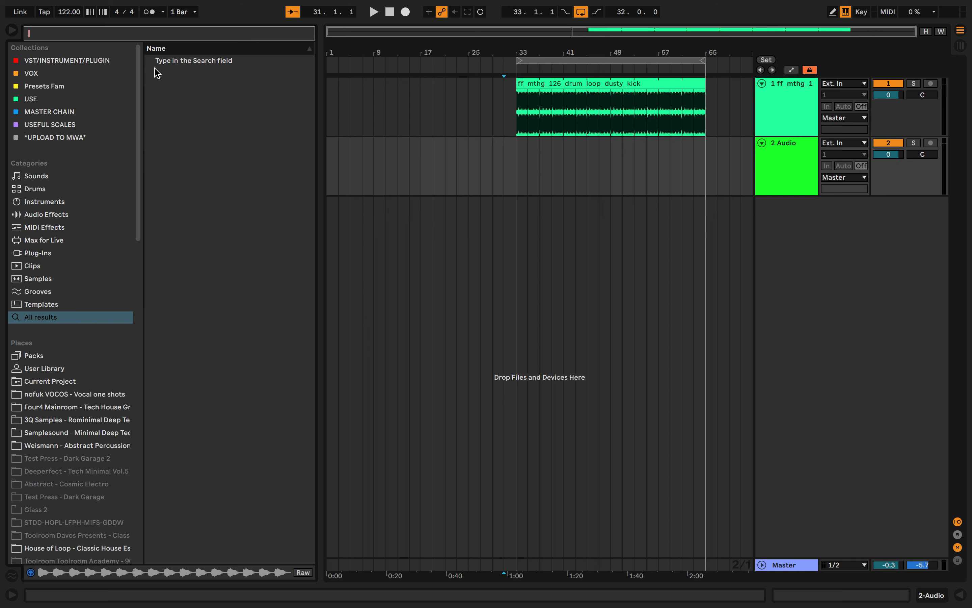
{"action": "type", "text": "bass"}
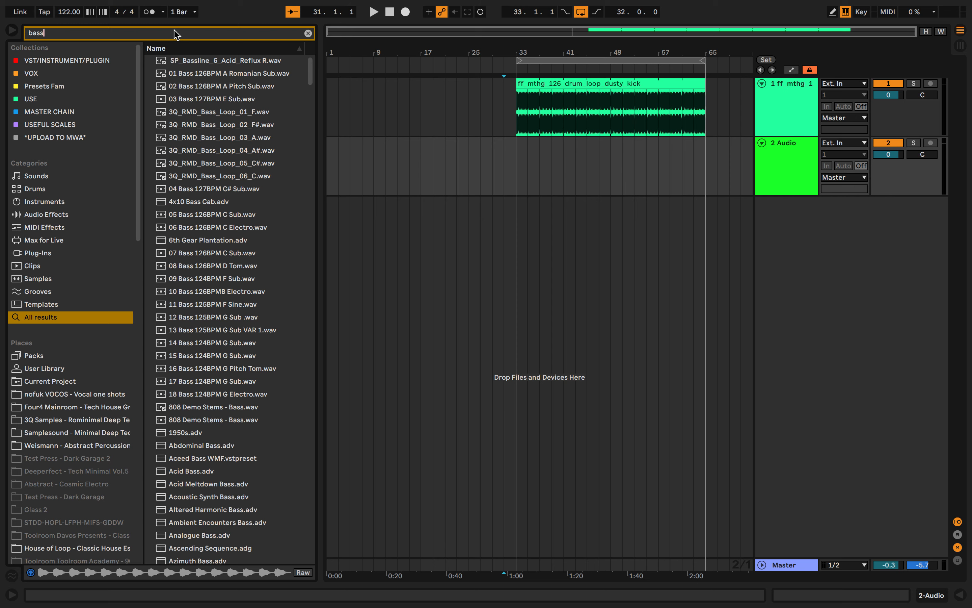
{"action": "scroll", "coordinate": [258, 418], "scroll_direction": "down", "scroll_amount": 10}
{"action": "left_click", "coordinate": [222, 394]}
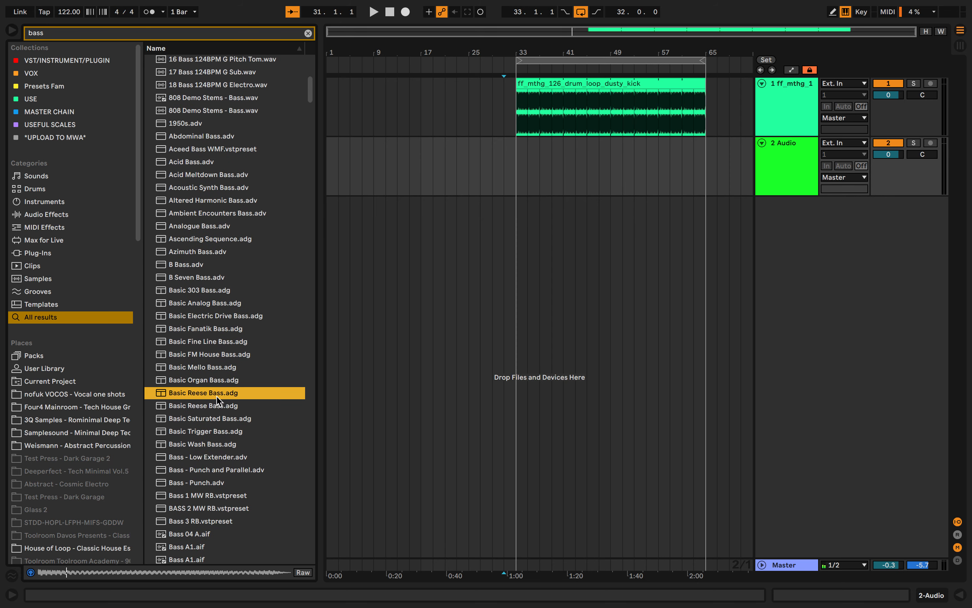
Step: Replace the empty second audio track with a new track holding the Basic Reese Bass instrument
{"action": "left_click", "coordinate": [788, 161]}
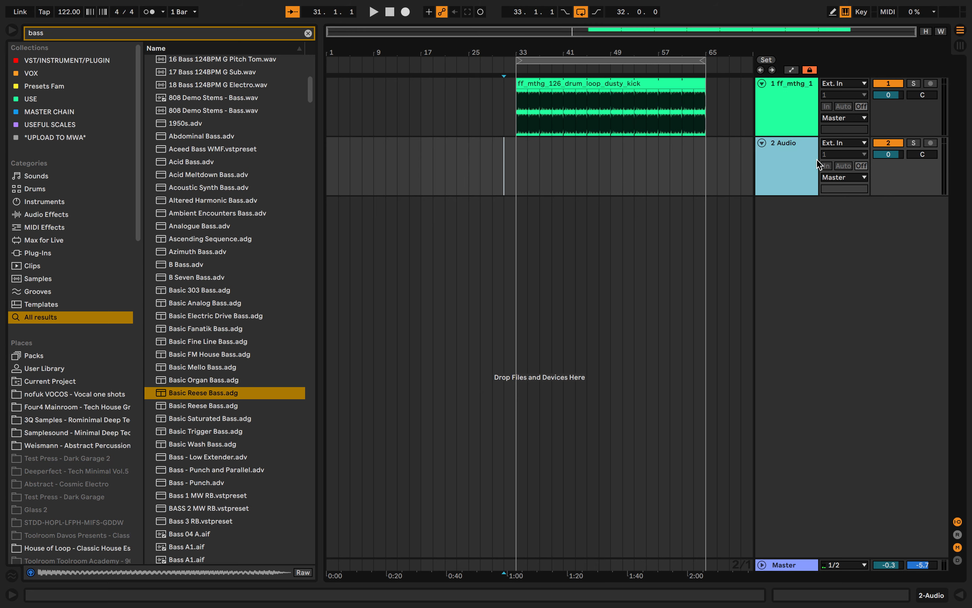
{"action": "key", "text": "Delete"}
{"action": "left_click_drag", "start_coordinate": [235, 393], "coordinate": [643, 157]}
Step: Search for "bass midi", place HL_CH_120_009_BASS_G#.mid on the Reese bass track over bars 33 to 65, and unfold the track
{"action": "left_click", "coordinate": [254, 32]}
{"action": "type", "text": "midi"}
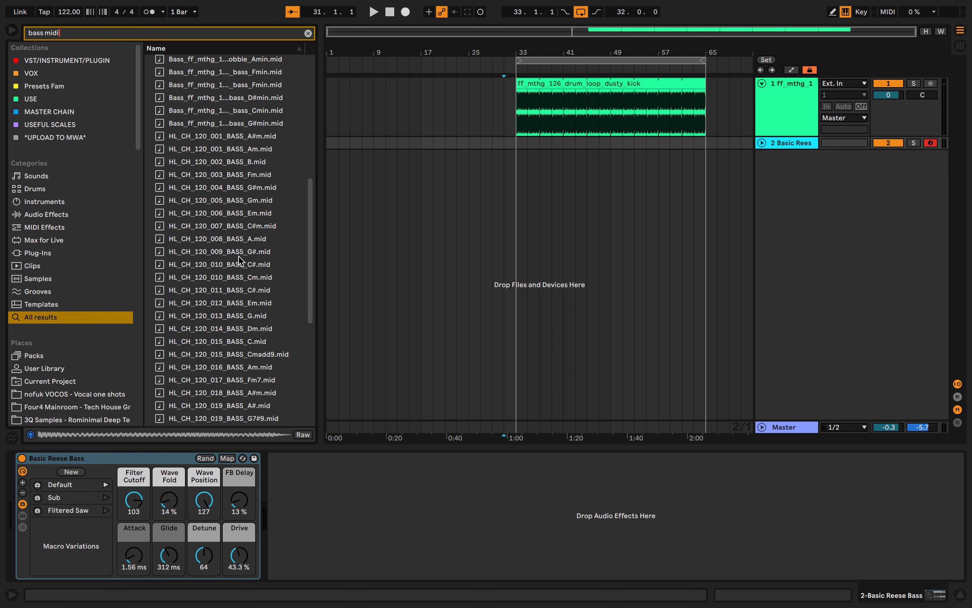
{"action": "left_click_drag", "start_coordinate": [239, 256], "coordinate": [709, 142]}
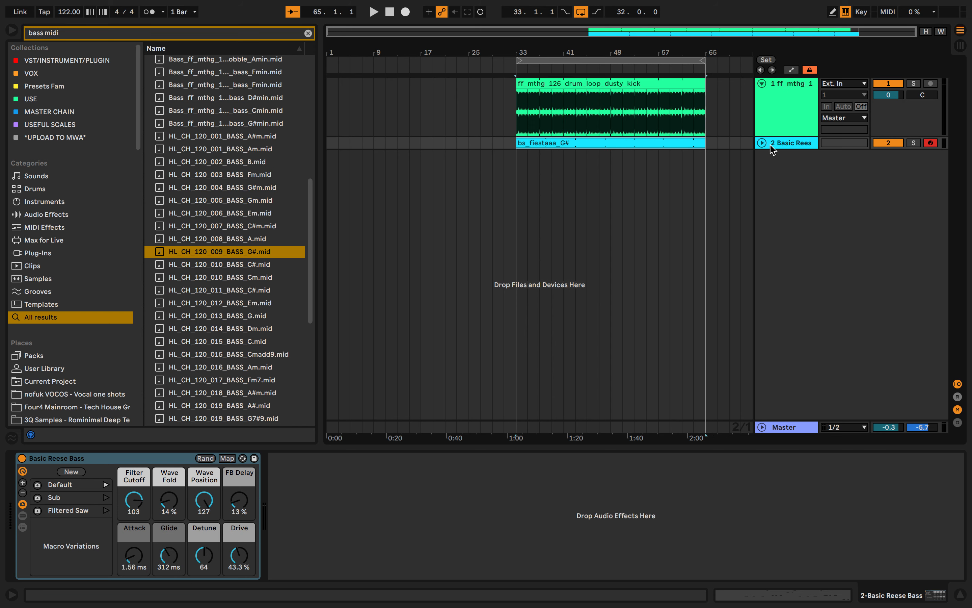
{"action": "left_click", "coordinate": [763, 144]}
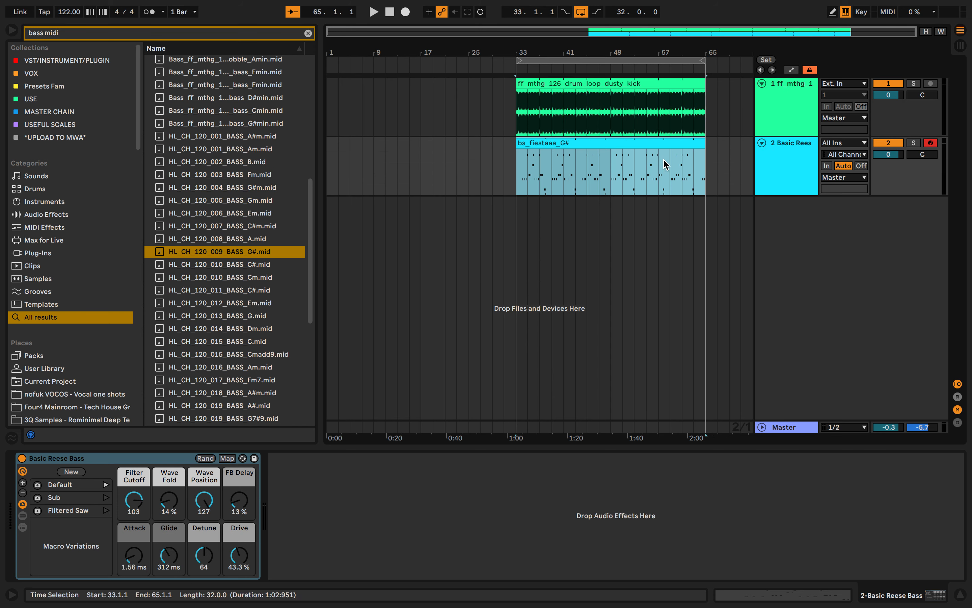
Step: Play the kick and bass together from bar 33 to hear how they combine
{"action": "left_click", "coordinate": [529, 162]}
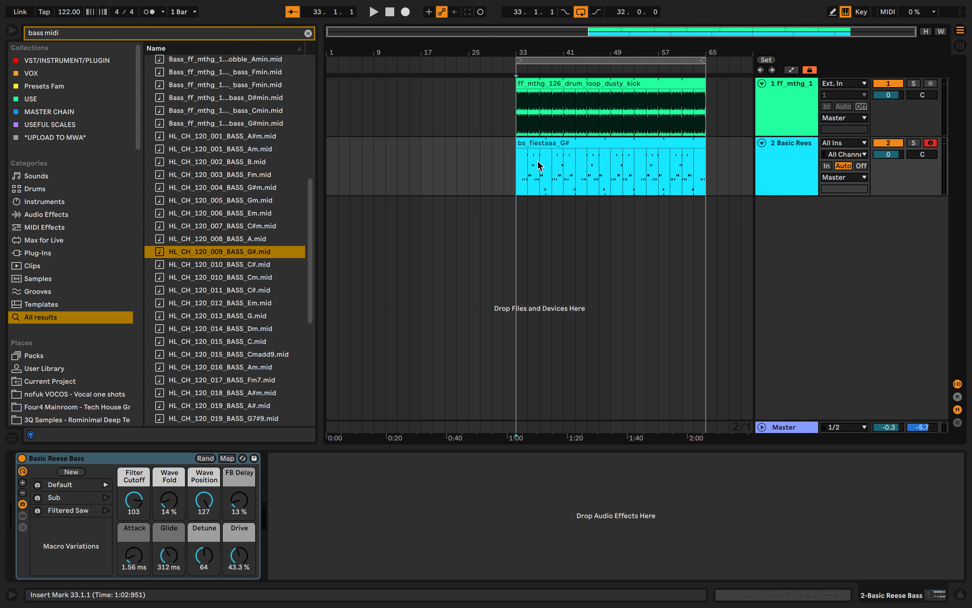
{"action": "left_click", "coordinate": [517, 166]}
{"action": "key", "text": "space"}
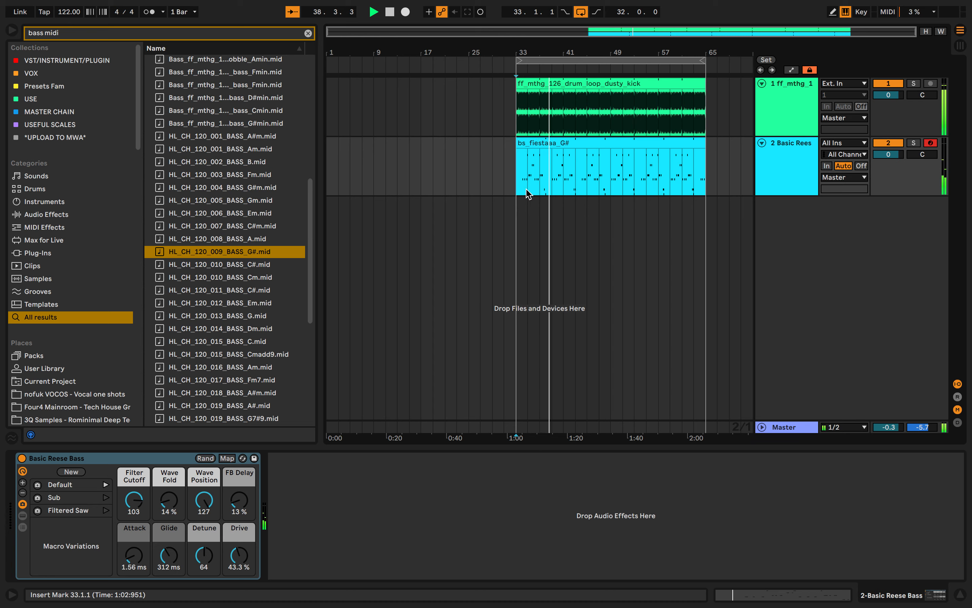
{"action": "scroll", "coordinate": [531, 195], "scroll_direction": "up", "scroll_amount": 5}
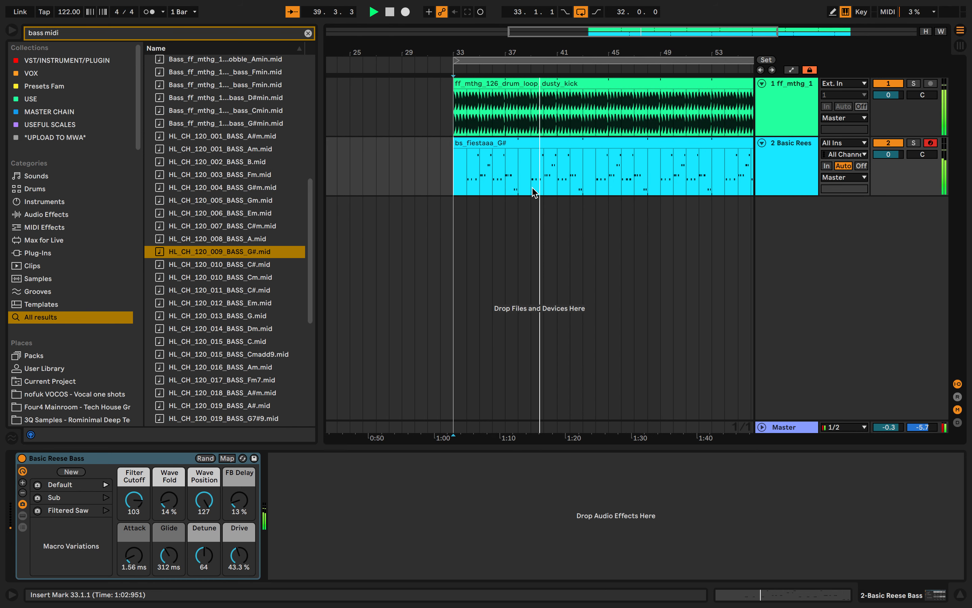
{"action": "key", "text": "space"}
Step: Split the bass MIDI clip at bars 38 and 34 and move the four-bar piece between them to start at bar 33
{"action": "left_click", "coordinate": [529, 184]}
{"action": "left_click", "coordinate": [474, 171]}
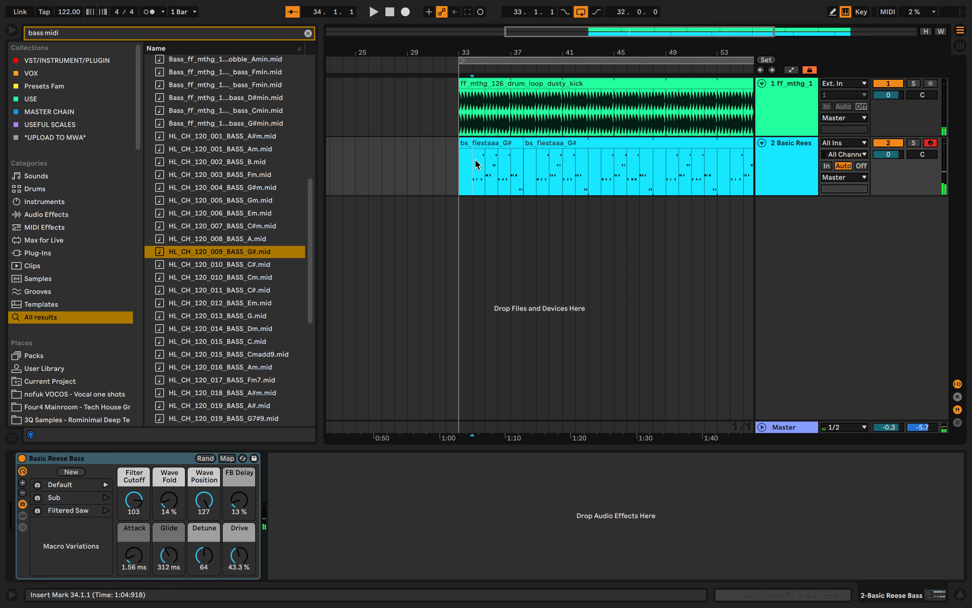
{"action": "key", "text": "ctrl+e"}
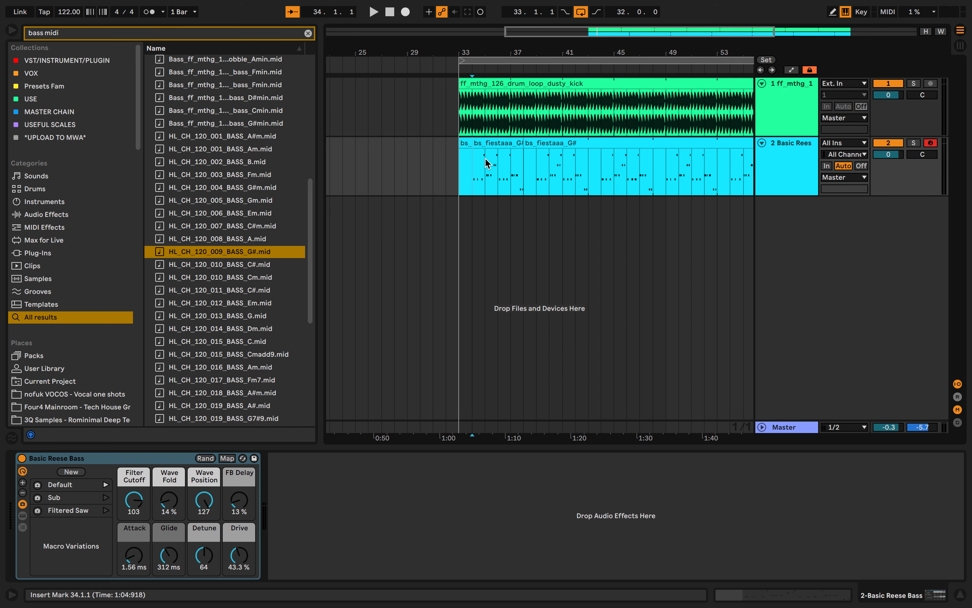
{"action": "left_click", "coordinate": [497, 163]}
{"action": "left_click", "coordinate": [497, 145]}
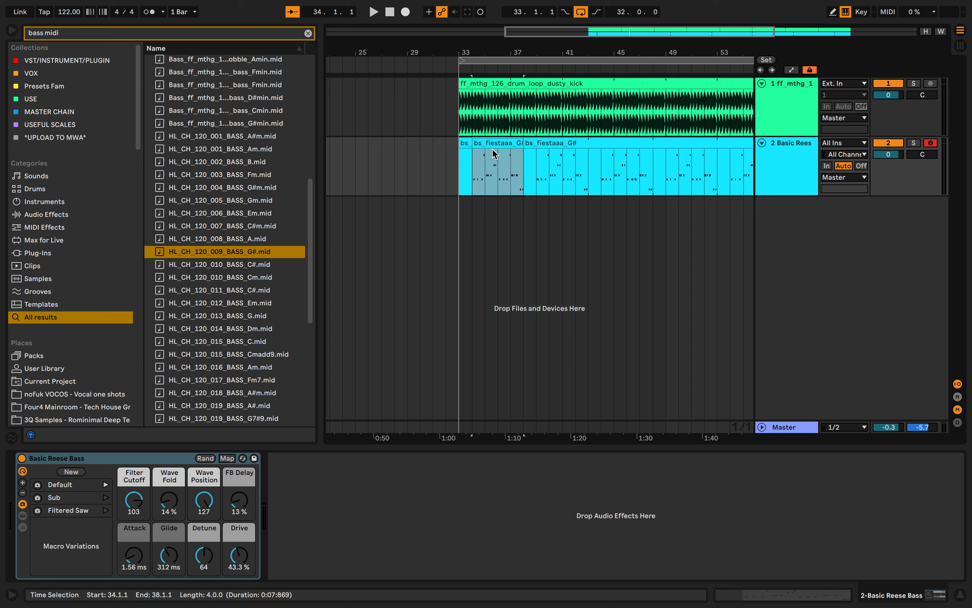
{"action": "right_click", "coordinate": [475, 158]}
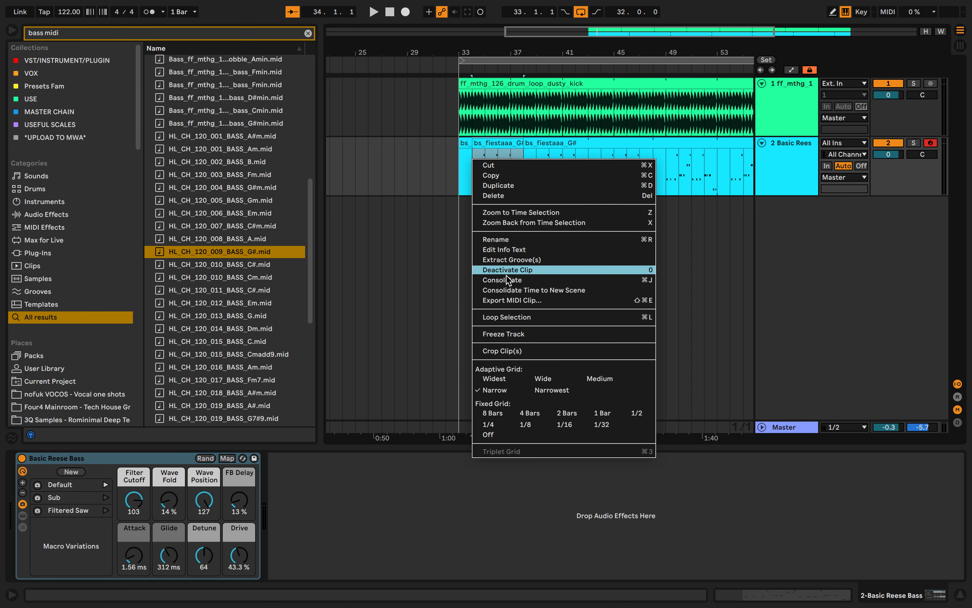
{"action": "right_click", "coordinate": [655, 159]}
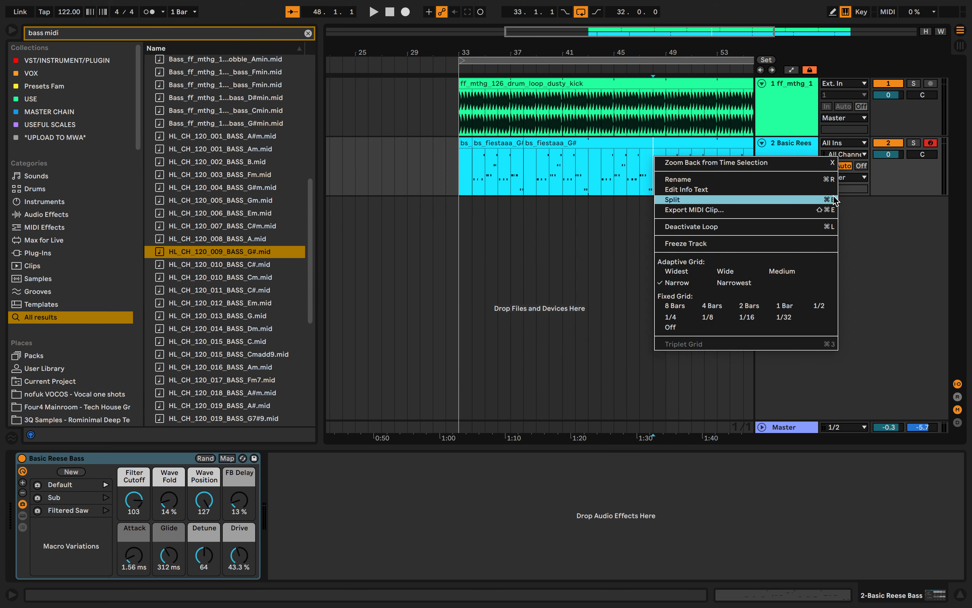
{"action": "left_click", "coordinate": [515, 172]}
{"action": "left_click_drag", "start_coordinate": [509, 144], "coordinate": [497, 144]}
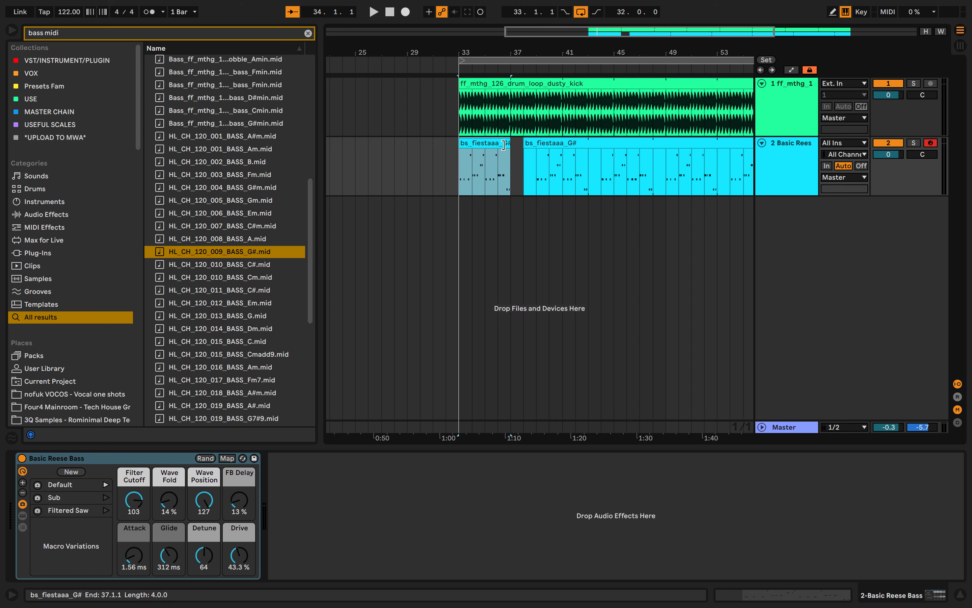
Step: Duplicate the four-bar bass clip up to bar 65 and consolidate bars 33 to 65 into one clip
{"action": "key", "text": "ctrl+d"}
{"action": "key", "text": "ctrl+d"}
{"action": "key", "text": "ctrl+d"}
{"action": "key", "text": "ctrl+d"}
{"action": "key", "text": "ctrl+d"}
{"action": "key", "text": "ctrl+d"}
{"action": "key", "text": "ctrl+d"}
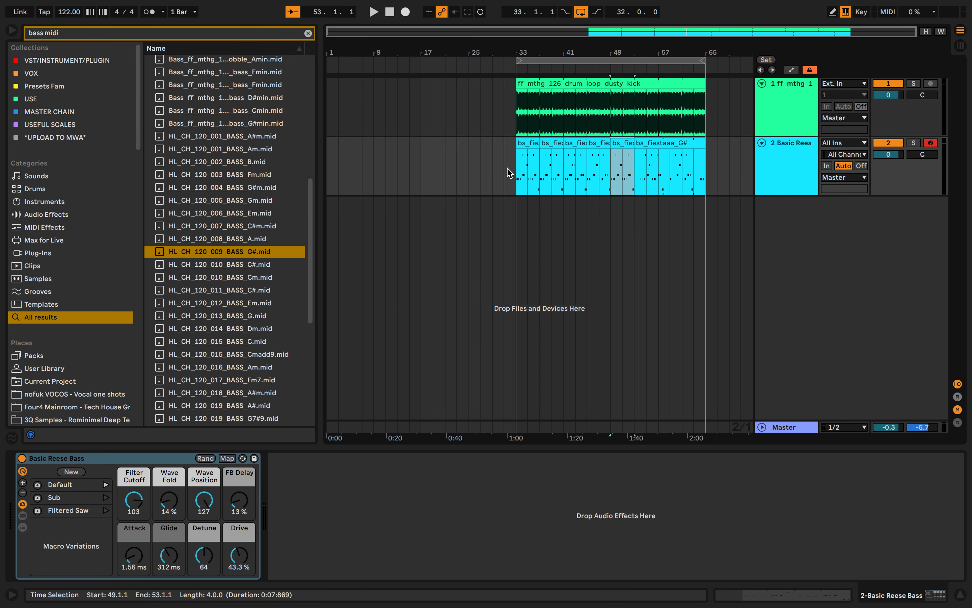
{"action": "left_click_drag", "start_coordinate": [514, 173], "coordinate": [622, 166]}
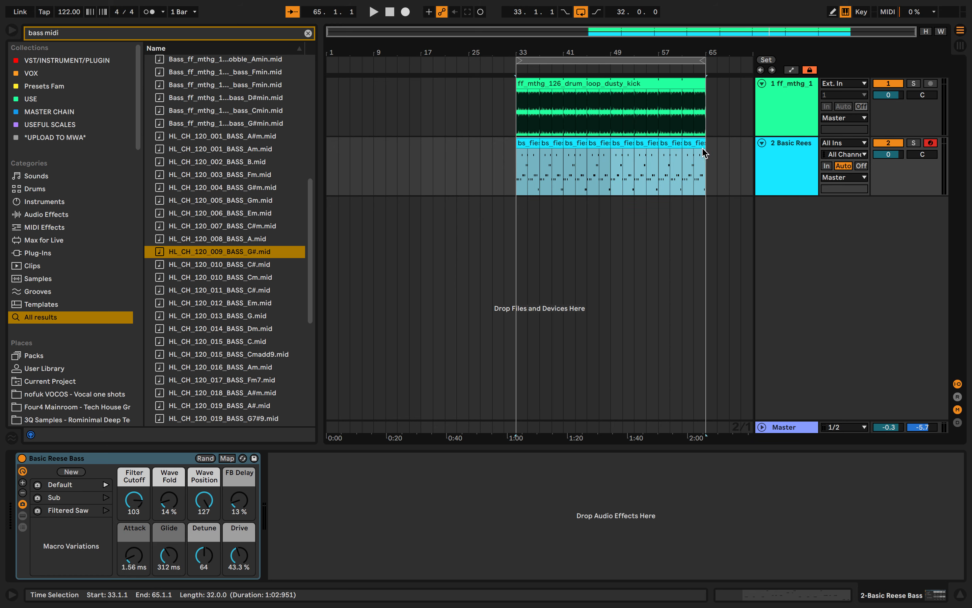
{"action": "key", "text": "ctrl+j"}
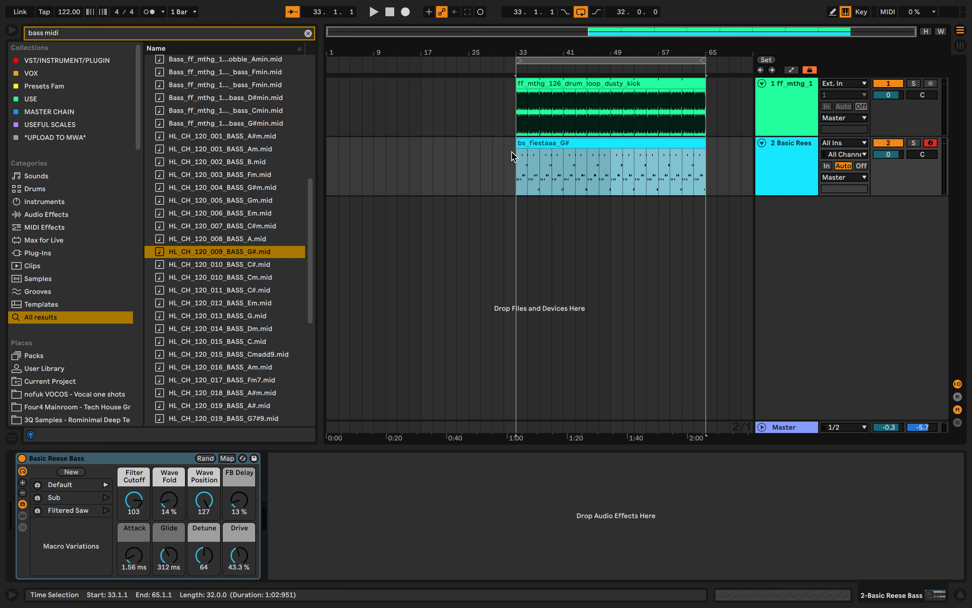
Step: Play the kick and the rearranged bass from bar 33, and clear the browser search
{"action": "left_click", "coordinate": [520, 184]}
{"action": "key", "text": "space"}
{"action": "scroll", "coordinate": [519, 184], "scroll_direction": "up", "scroll_amount": 4}
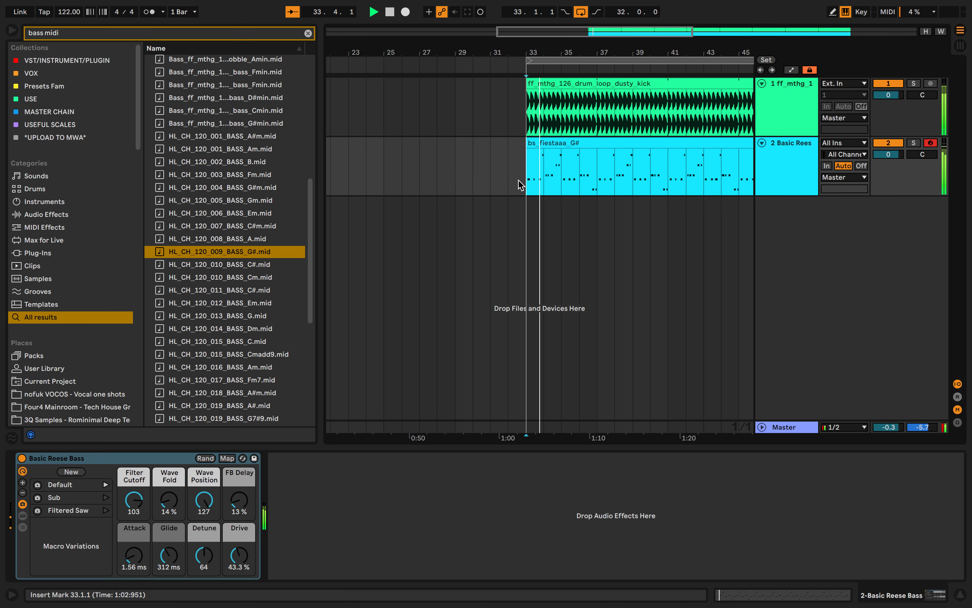
{"action": "scroll", "coordinate": [626, 191], "scroll_direction": "down", "scroll_amount": 3}
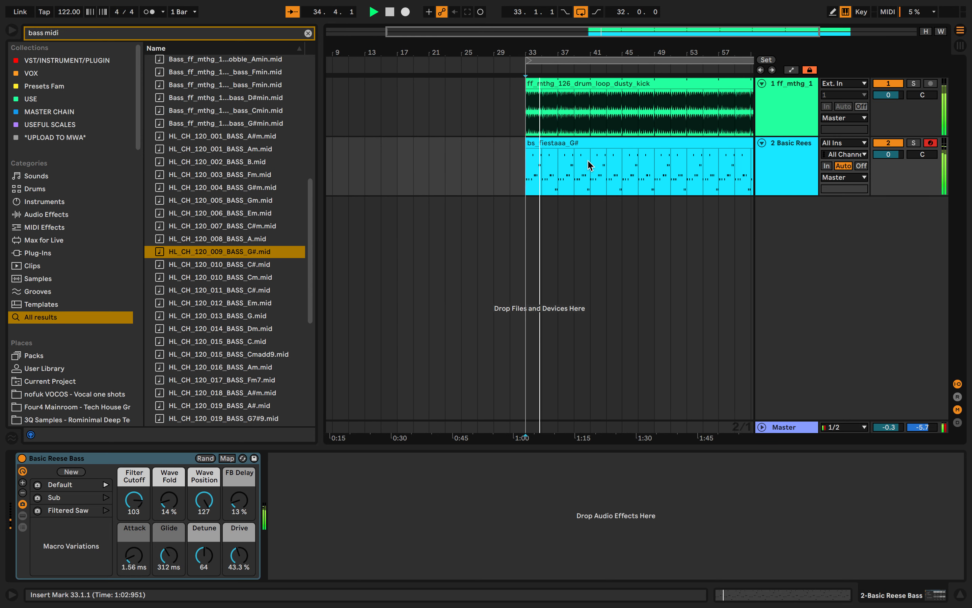
{"action": "scroll", "coordinate": [588, 163], "scroll_direction": "up", "scroll_amount": 2}
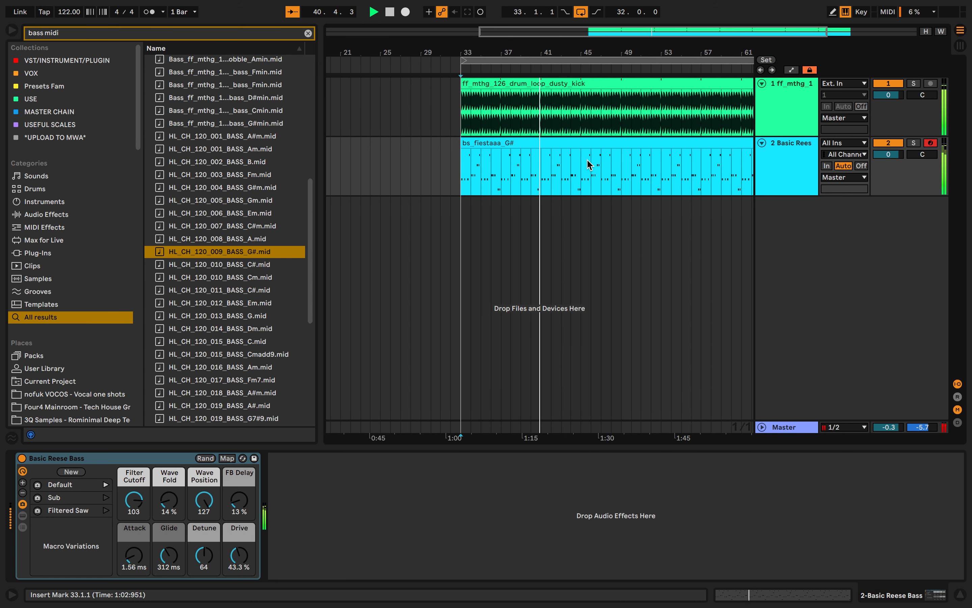
{"action": "left_click", "coordinate": [309, 34]}
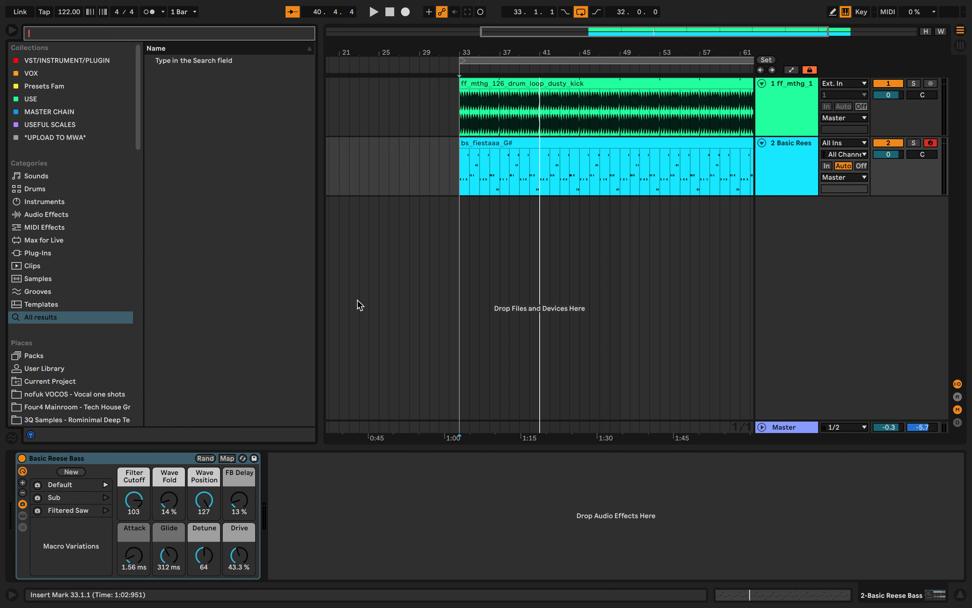
Step: Try randomized macro values on the Basic Reese Bass and undo them
{"action": "left_click", "coordinate": [205, 458]}
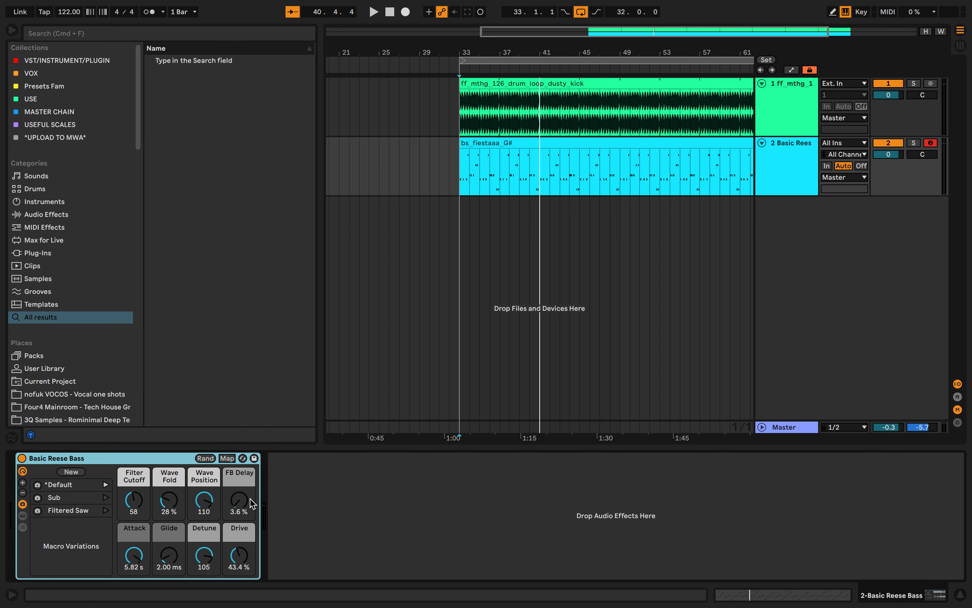
{"action": "key", "text": "space"}
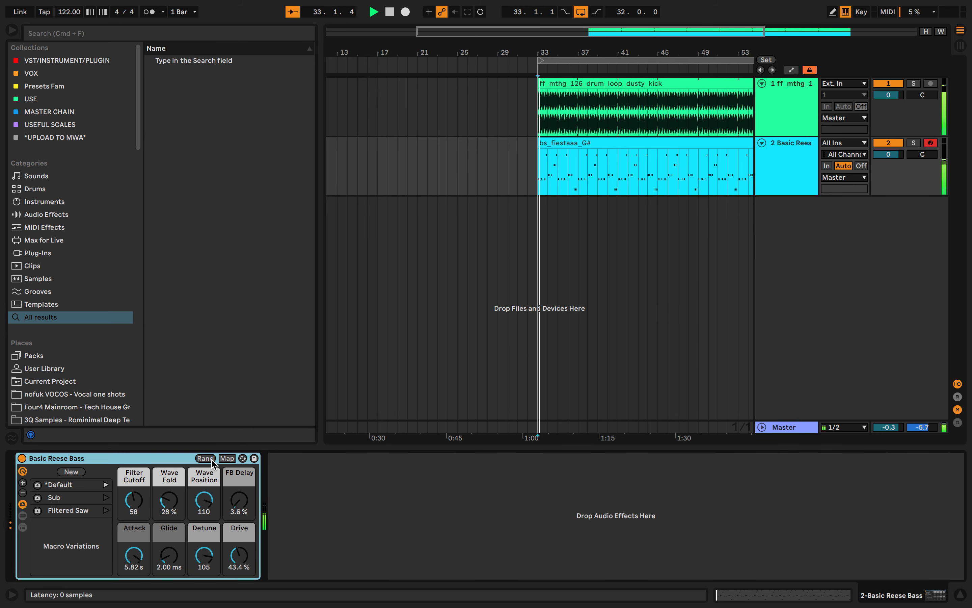
{"action": "key", "text": "space"}
{"action": "key", "text": "super+z"}
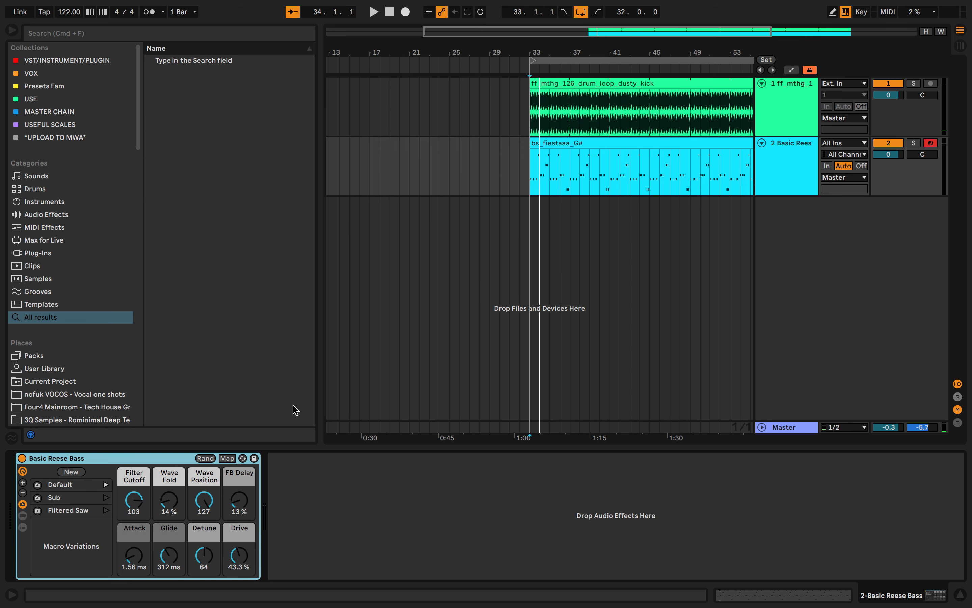
{"action": "key", "text": "space"}
Step: Search the browser for "comp" and add the Compressor to the Basic Reese Bass track
{"action": "left_click", "coordinate": [256, 34]}
{"action": "type", "text": "c"}
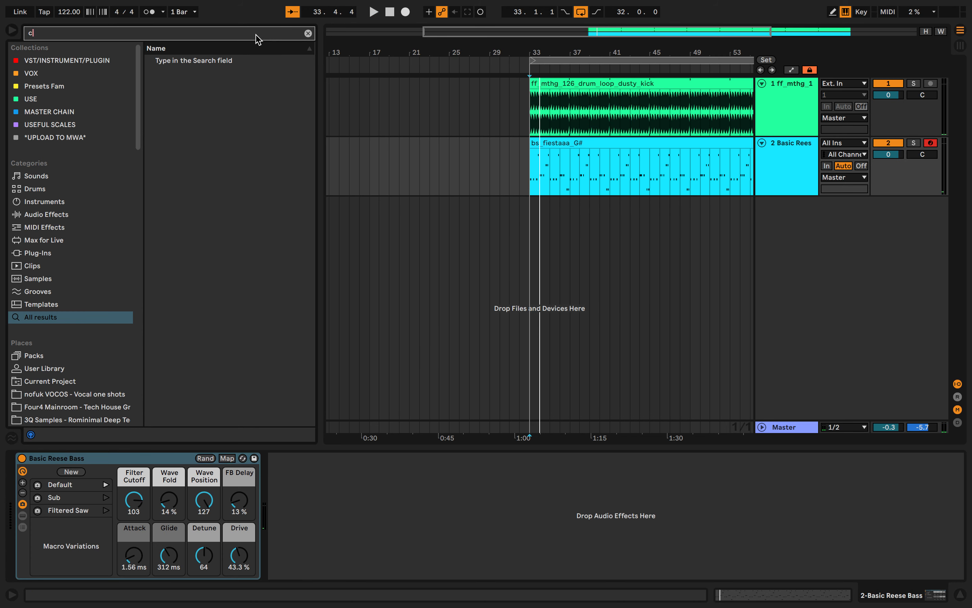
{"action": "type", "text": "omp"}
{"action": "left_click", "coordinate": [180, 64]}
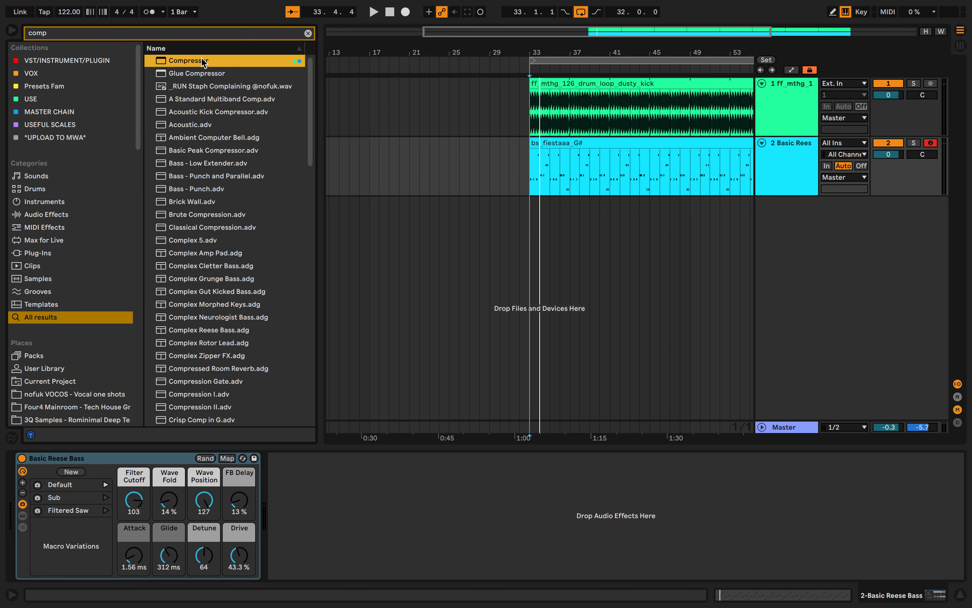
{"action": "left_click_drag", "start_coordinate": [545, 163], "coordinate": [545, 163]}
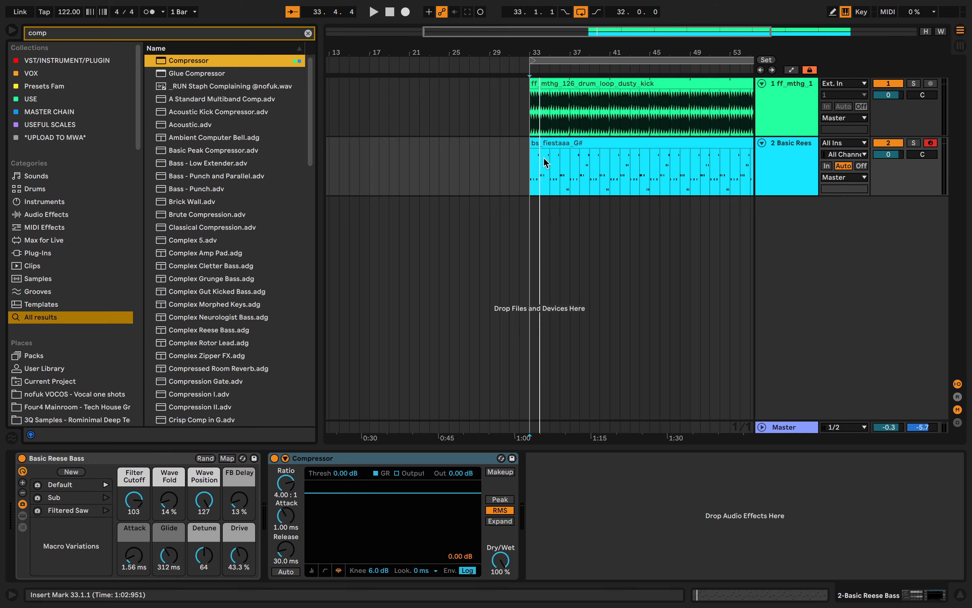
Step: Compare the Compressor's collapsed, transfer curve and activity views, ending on the collapsed view
{"action": "scroll", "coordinate": [545, 163], "scroll_direction": "right", "scroll_amount": 5}
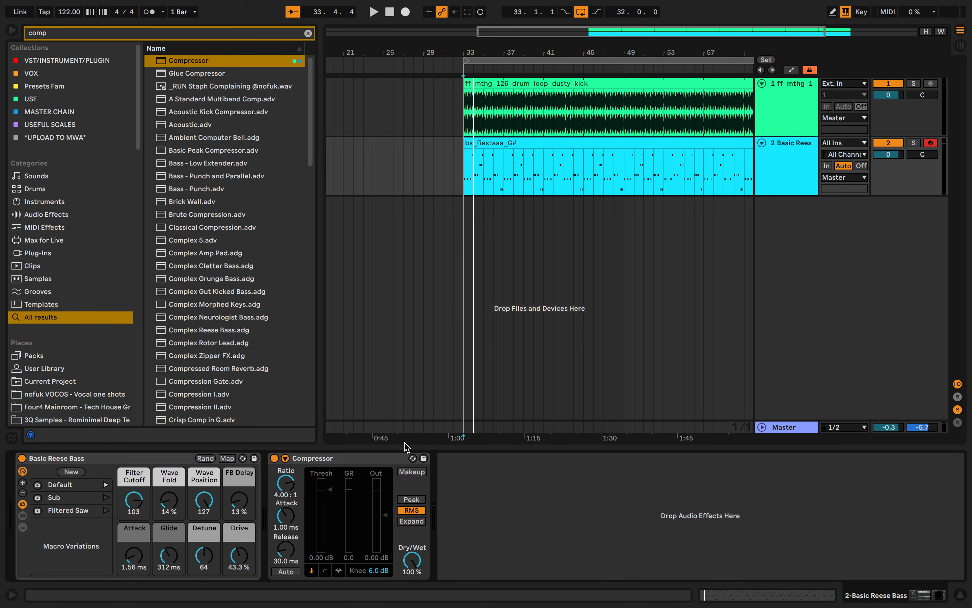
{"action": "left_click", "coordinate": [394, 458]}
{"action": "left_click", "coordinate": [326, 571]}
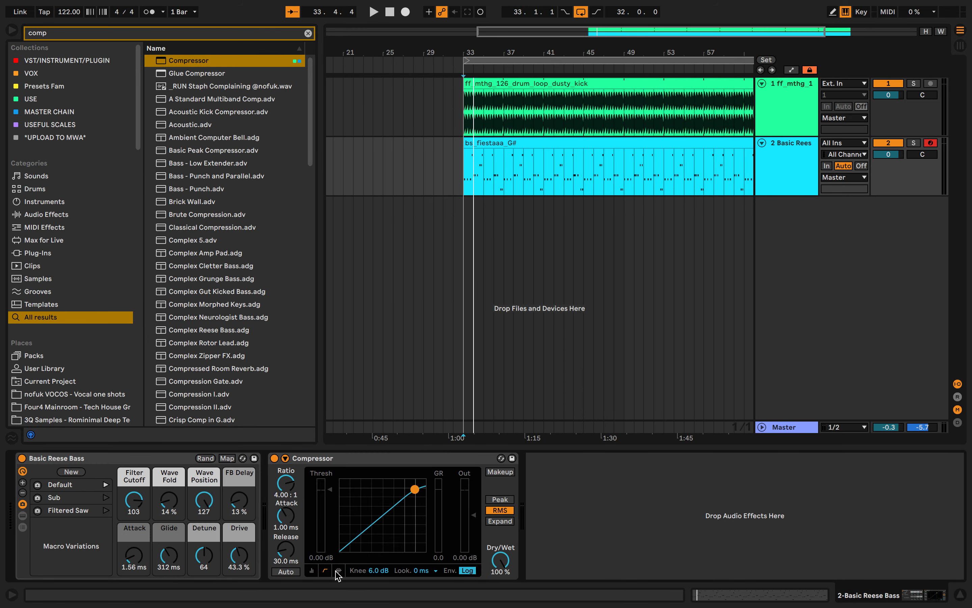
{"action": "left_click", "coordinate": [339, 571]}
{"action": "left_click", "coordinate": [325, 571]}
{"action": "left_click", "coordinate": [313, 571]}
{"action": "left_click", "coordinate": [325, 571]}
{"action": "left_click", "coordinate": [339, 570]}
{"action": "left_click", "coordinate": [326, 570]}
{"action": "left_click", "coordinate": [313, 571]}
{"action": "left_click", "coordinate": [326, 570]}
{"action": "left_click", "coordinate": [313, 571]}
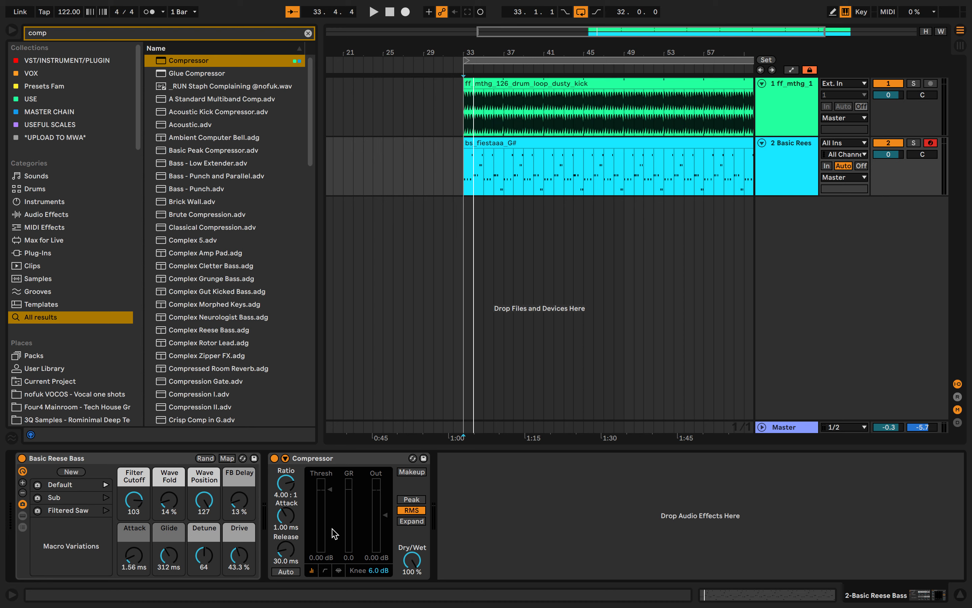
Step: Switch the Compressor off and back on
{"action": "left_click", "coordinate": [332, 459]}
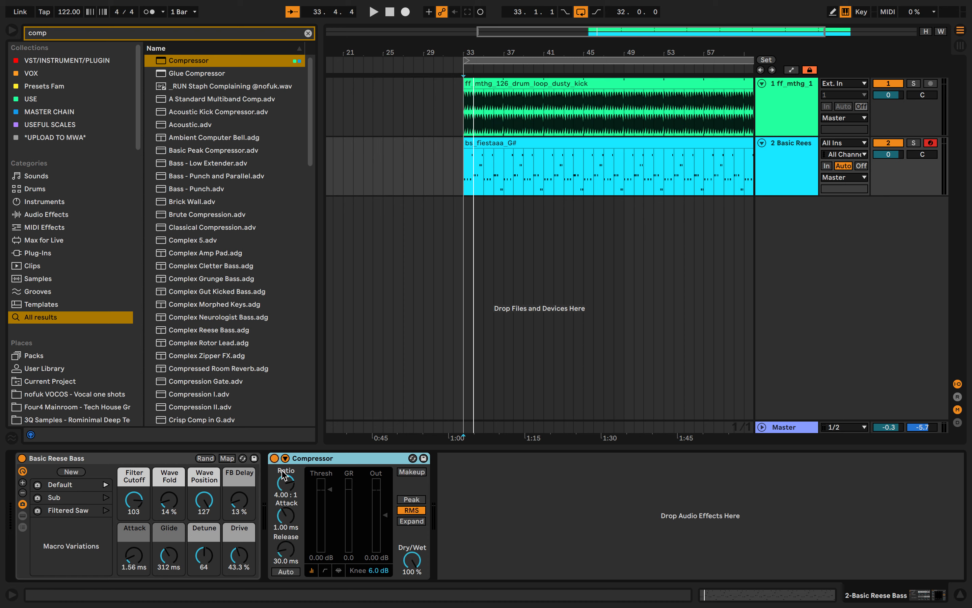
{"action": "left_click", "coordinate": [274, 458]}
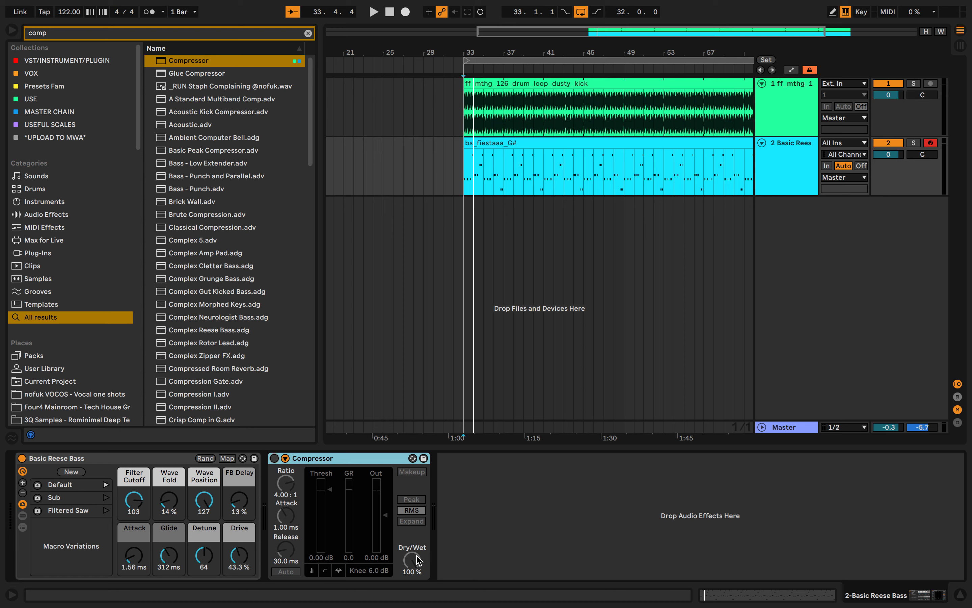
{"action": "left_click", "coordinate": [274, 458]}
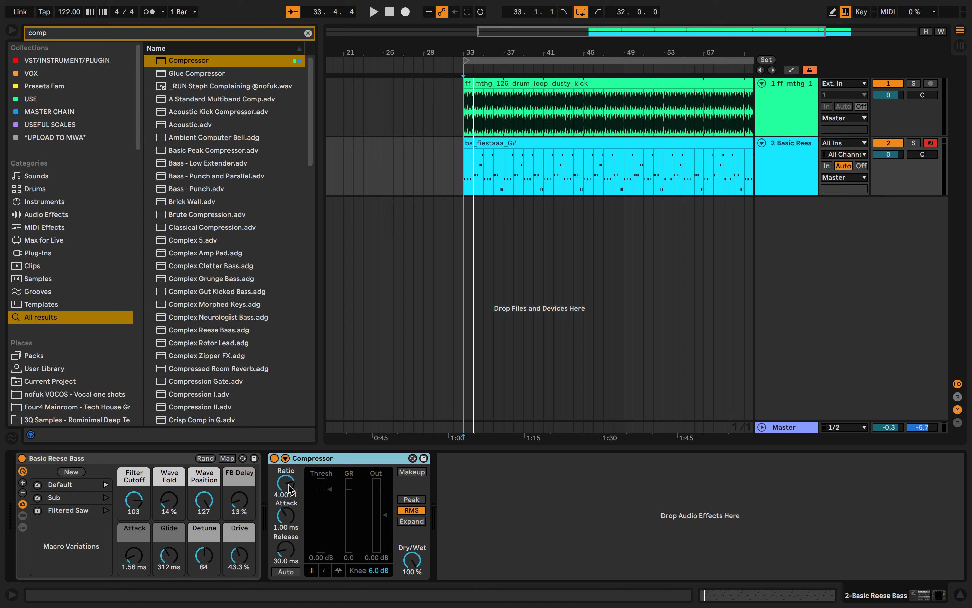
Step: Unfold the Compressor's sidechain section, enable Sidechain and set Audio From to the ff mthg 126 drum loop dusty kick track
{"action": "left_click", "coordinate": [286, 458]}
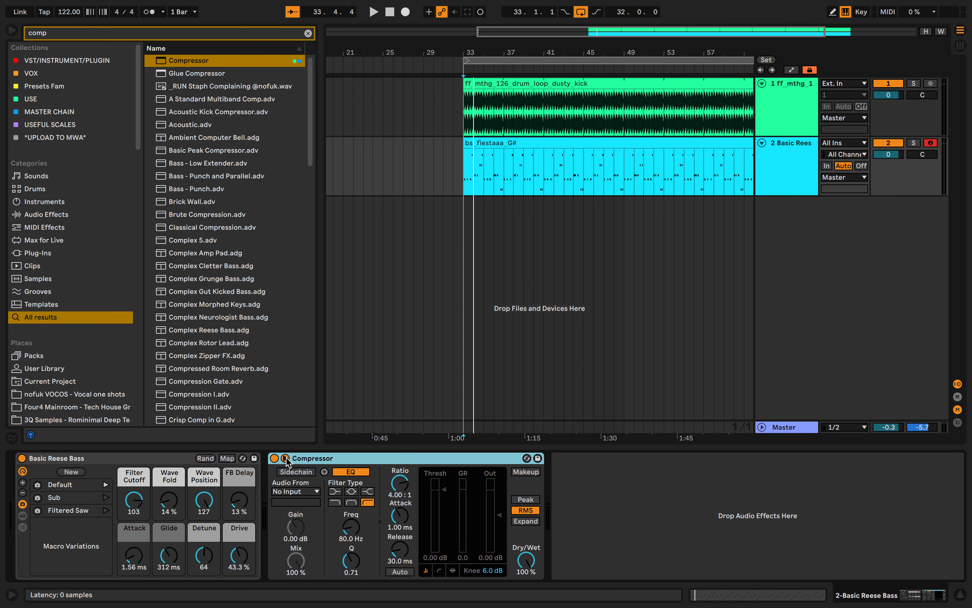
{"action": "left_click", "coordinate": [287, 460]}
{"action": "left_click", "coordinate": [286, 458]}
{"action": "left_click", "coordinate": [285, 459]}
{"action": "left_click", "coordinate": [286, 459]}
{"action": "left_click", "coordinate": [308, 473]}
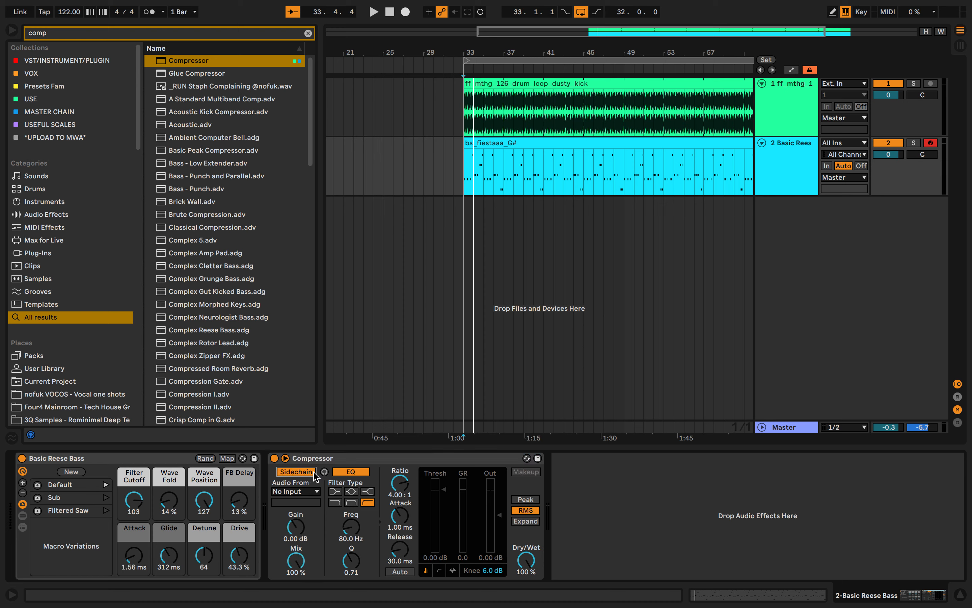
{"action": "left_click", "coordinate": [297, 492]}
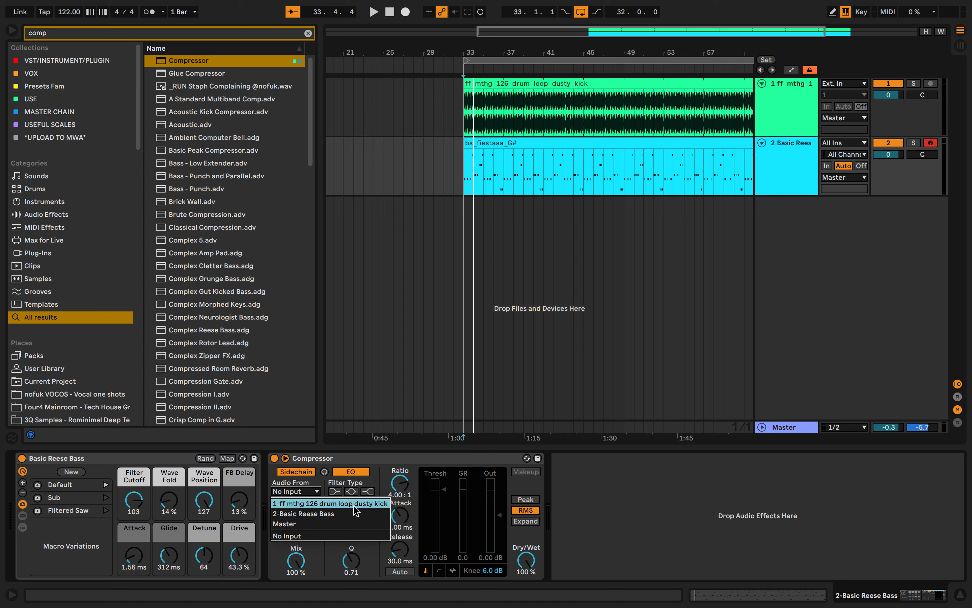
{"action": "left_click", "coordinate": [373, 503]}
Step: Rename the kick loop track to "Dusty Kick" and reselect the Basic Reese Bass track
{"action": "left_click", "coordinate": [792, 88]}
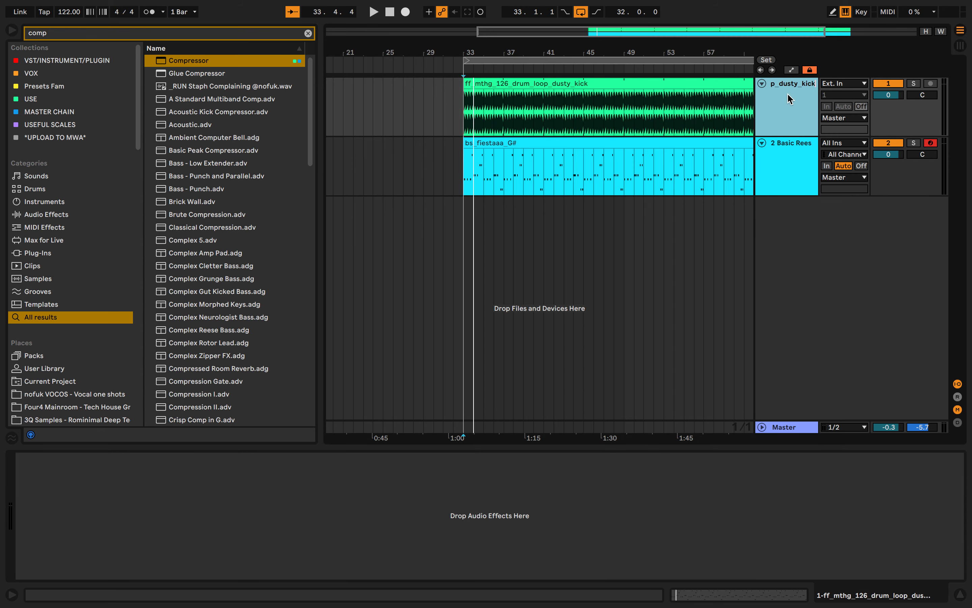
{"action": "left_click", "coordinate": [797, 151]}
{"action": "left_click", "coordinate": [801, 103]}
{"action": "right_click", "coordinate": [799, 100]}
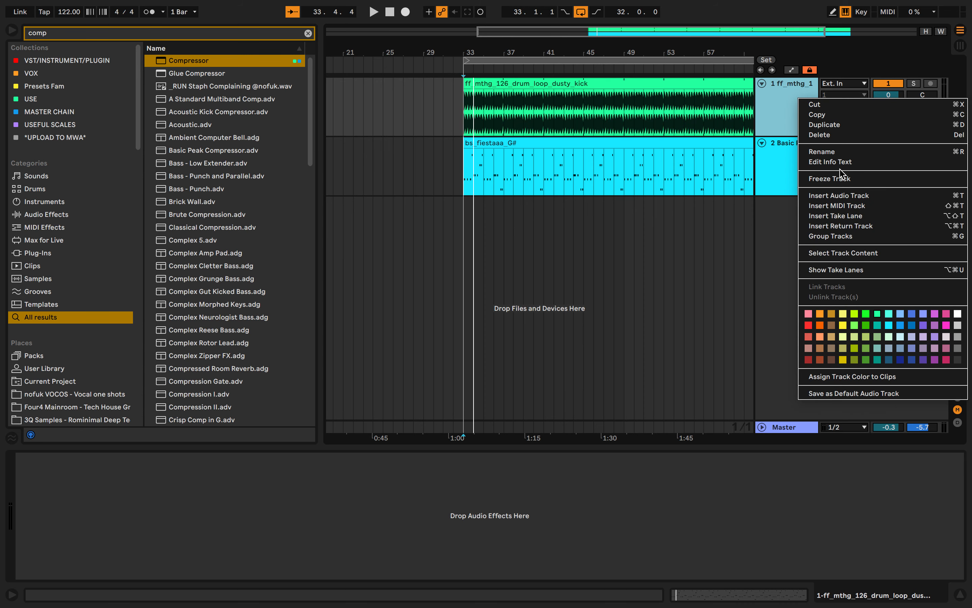
{"action": "left_click", "coordinate": [822, 151]}
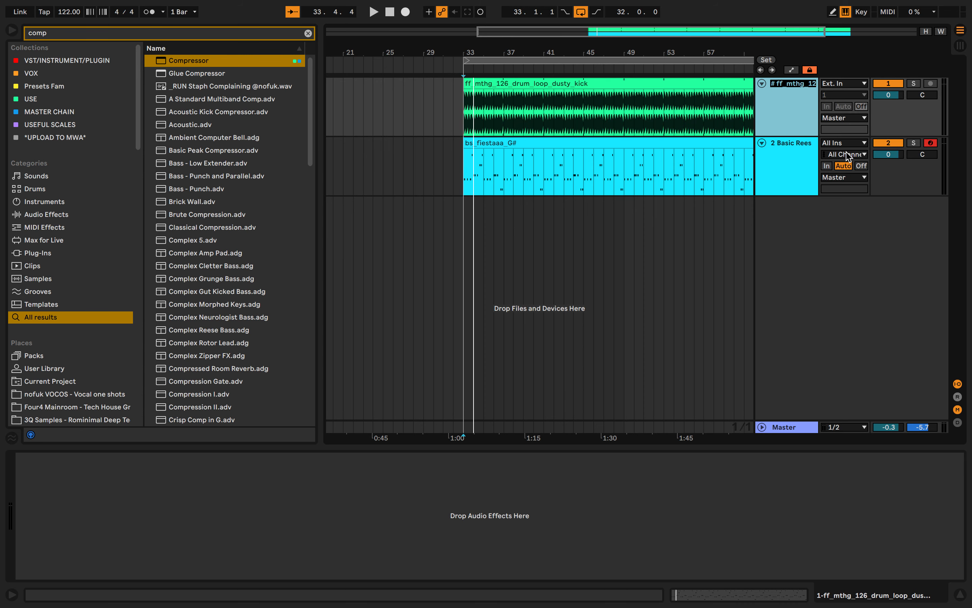
{"action": "type", "text": "Dusty Kick"}
{"action": "key", "text": "Return"}
{"action": "left_click", "coordinate": [803, 174]}
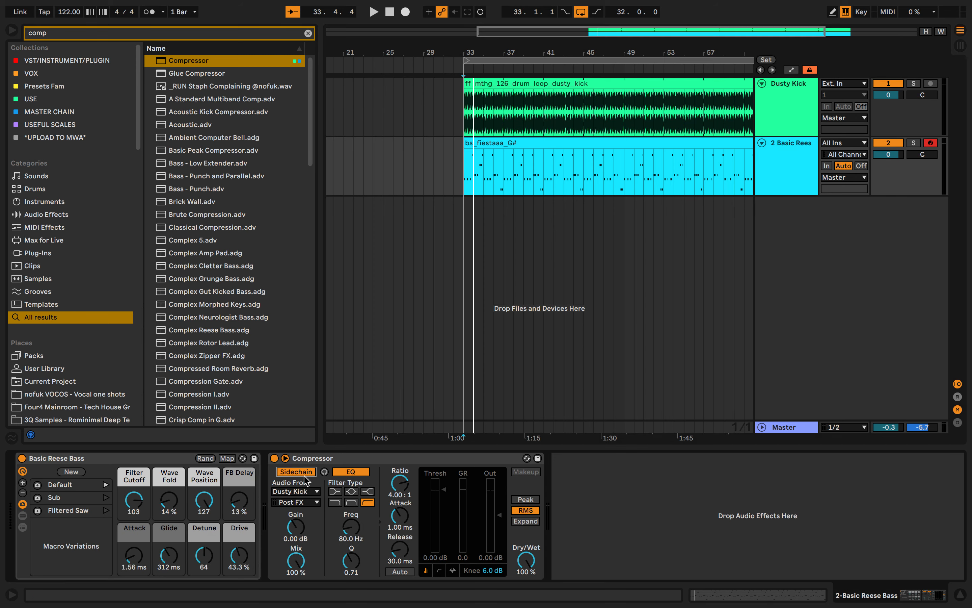
Step: Check the Compressor's sidechain source list, keep Dusty Kick as the source, and select the kick clip in the arrangement
{"action": "left_click", "coordinate": [298, 493]}
{"action": "left_click", "coordinate": [302, 504]}
{"action": "left_click", "coordinate": [309, 510]}
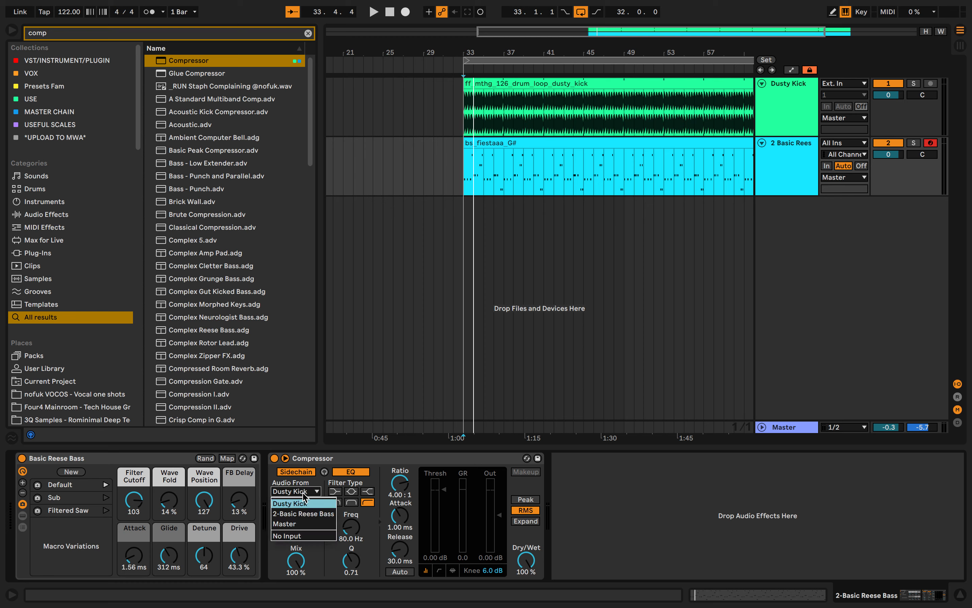
{"action": "left_click", "coordinate": [309, 506]}
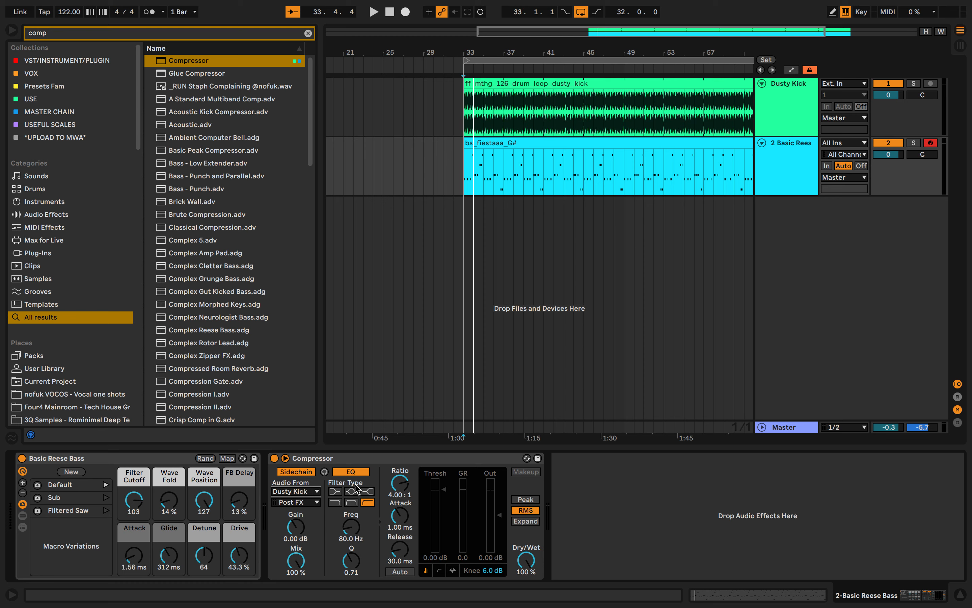
{"action": "left_click", "coordinate": [545, 78]}
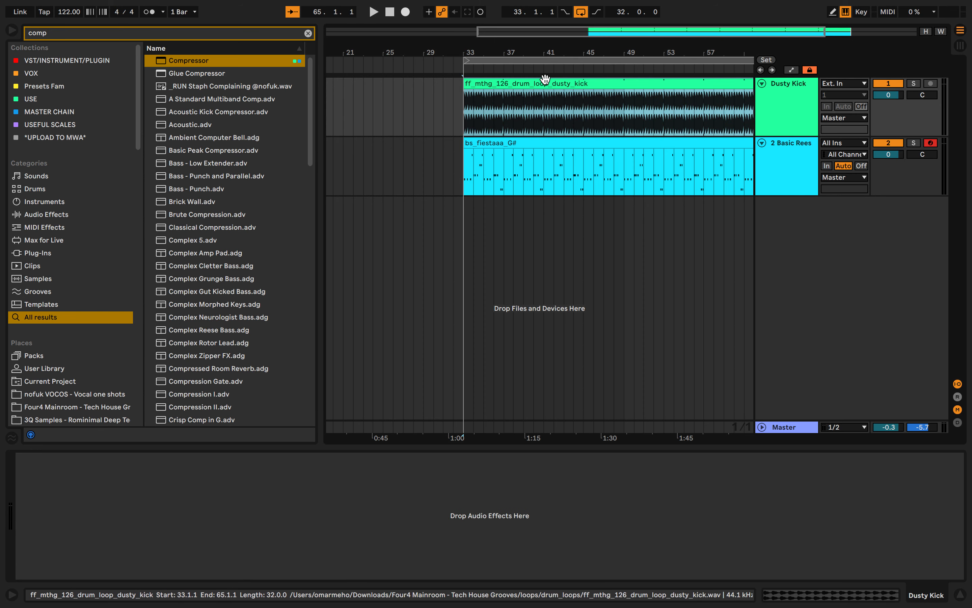
Step: Select the Basic Reese Bass track, compare the Compressor's Peak, RMS and Expand modes, and leave it on Peak
{"action": "left_click", "coordinate": [766, 165]}
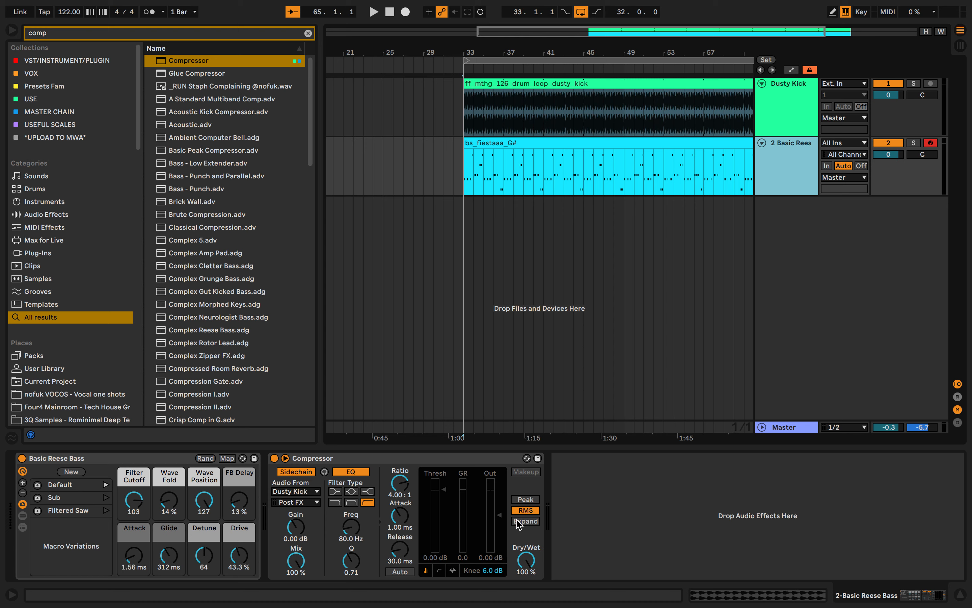
{"action": "left_click", "coordinate": [523, 500]}
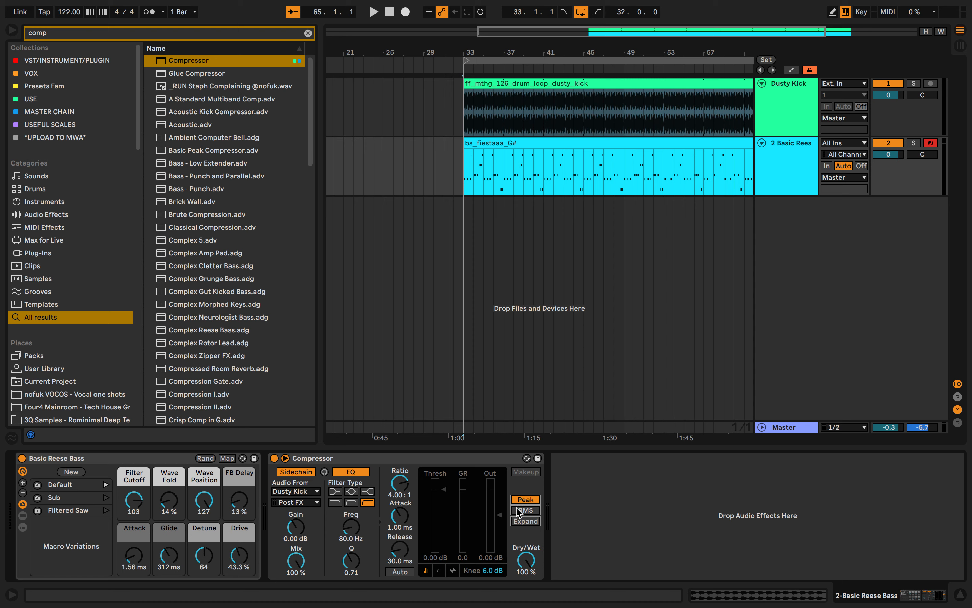
{"action": "left_click", "coordinate": [516, 509]}
{"action": "left_click", "coordinate": [517, 521]}
{"action": "left_click", "coordinate": [529, 500]}
{"action": "left_click", "coordinate": [529, 510]}
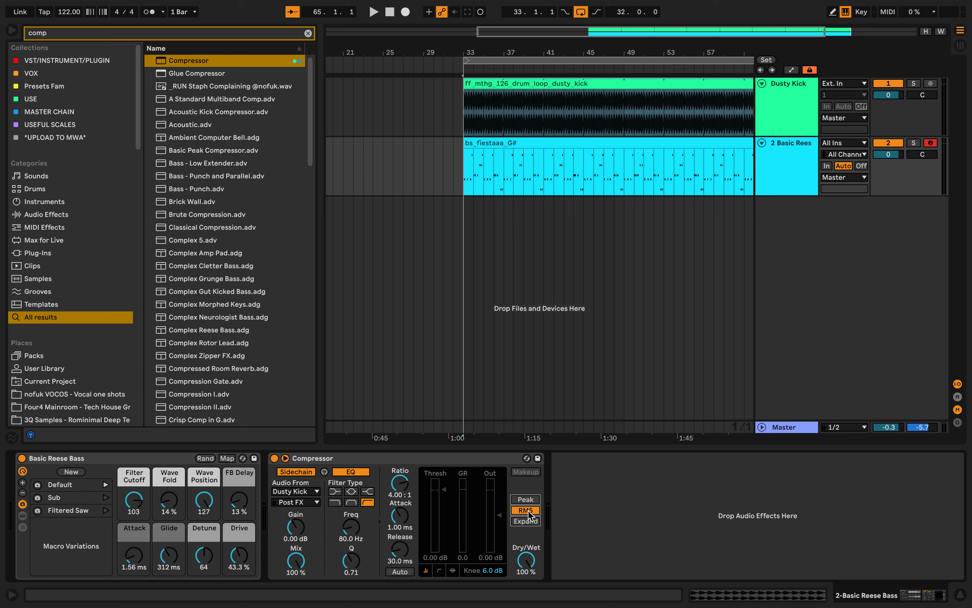
{"action": "left_click", "coordinate": [533, 522]}
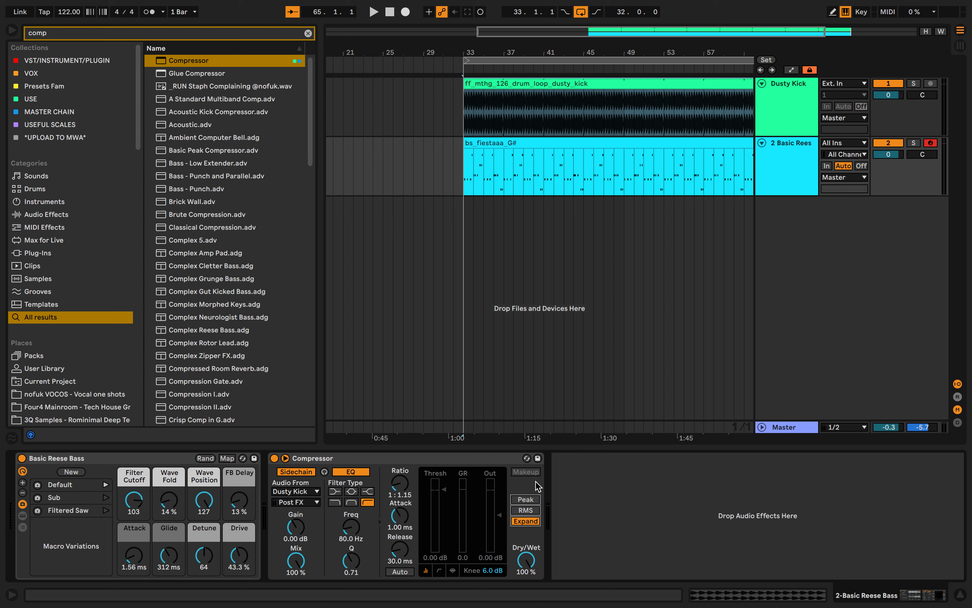
{"action": "left_click", "coordinate": [527, 499]}
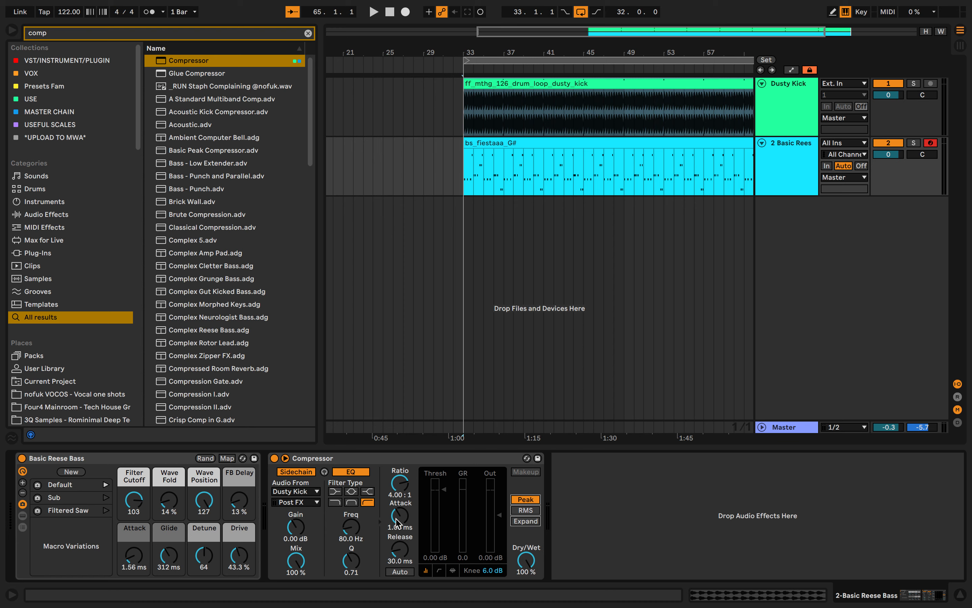
{"action": "mouse_move", "coordinate": [397, 522]}
{"action": "left_mouse_down"}
{"action": "mouse_move", "coordinate": [397, 539]}
{"action": "mouse_move", "coordinate": [400, 511]}
{"action": "left_mouse_up"}
{"action": "scroll", "coordinate": [400, 514], "scroll_direction": "up", "scroll_amount": 5}
Step: Try the different filter types of the Compressor's sidechain EQ and choose the band-pass filter
{"action": "left_click", "coordinate": [335, 502]}
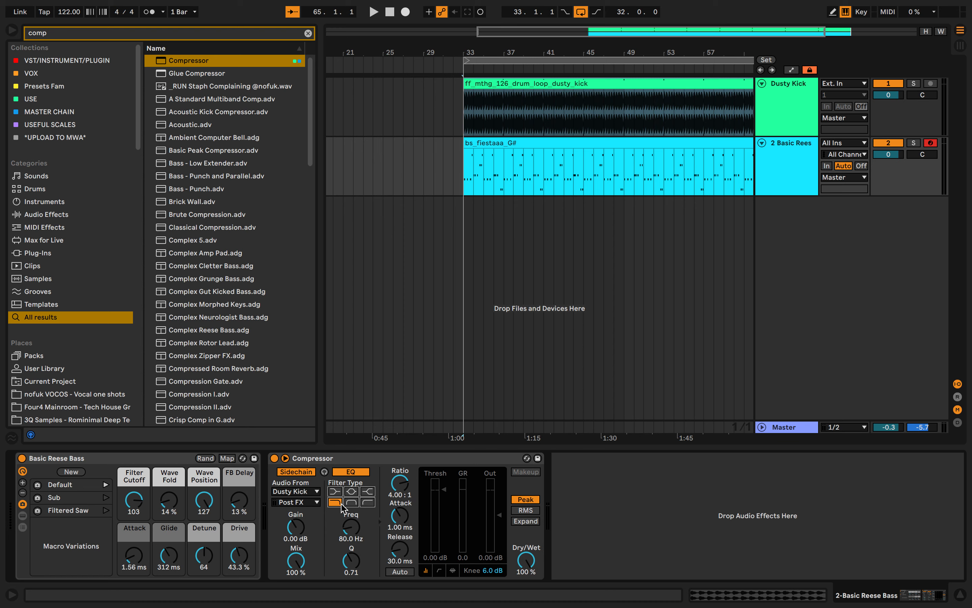
{"action": "left_click", "coordinate": [370, 500]}
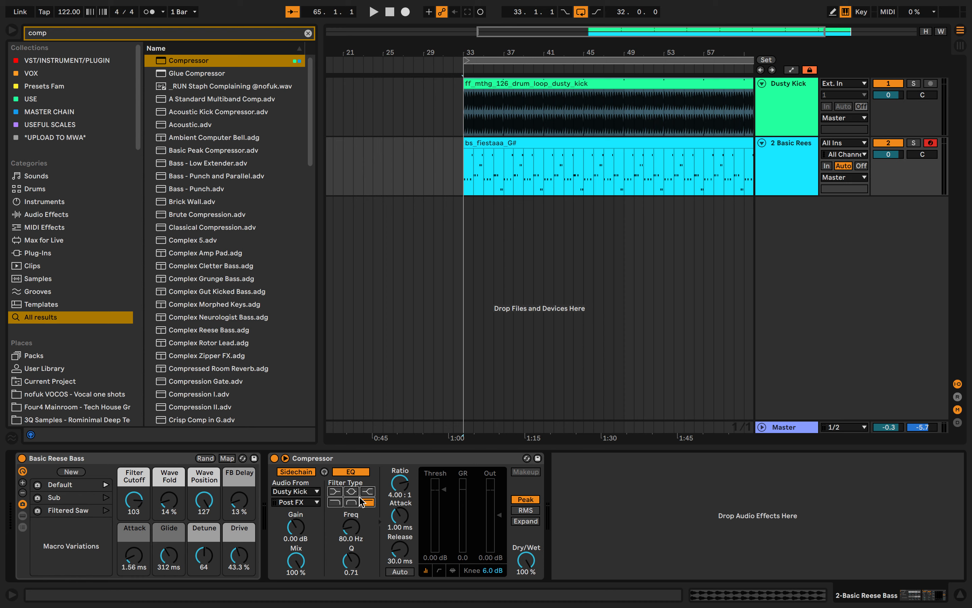
{"action": "left_click", "coordinate": [340, 492]}
{"action": "left_click", "coordinate": [352, 492]}
{"action": "left_click", "coordinate": [366, 492]}
{"action": "left_click", "coordinate": [336, 492]}
{"action": "left_click", "coordinate": [366, 492]}
{"action": "left_click", "coordinate": [336, 491]}
{"action": "left_click", "coordinate": [342, 502]}
{"action": "left_click", "coordinate": [336, 502]}
{"action": "left_click", "coordinate": [336, 492]}
{"action": "left_click", "coordinate": [366, 492]}
{"action": "left_click", "coordinate": [353, 503]}
{"action": "left_click_drag", "start_coordinate": [353, 561], "coordinate": [352, 573]}
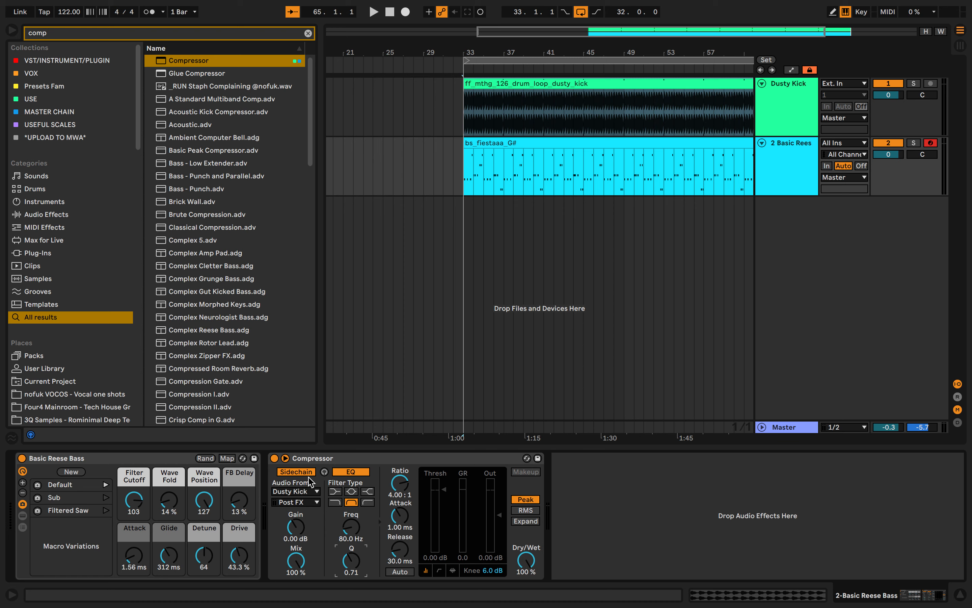
Step: Play the loop and lower the Compressor's threshold in stages to about -54.6 dB
{"action": "mouse_move", "coordinate": [445, 490]}
{"action": "left_mouse_down"}
{"action": "mouse_move", "coordinate": [452, 549]}
{"action": "mouse_move", "coordinate": [444, 555]}
{"action": "mouse_move", "coordinate": [444, 529]}
{"action": "left_mouse_up"}
{"action": "key", "text": "space"}
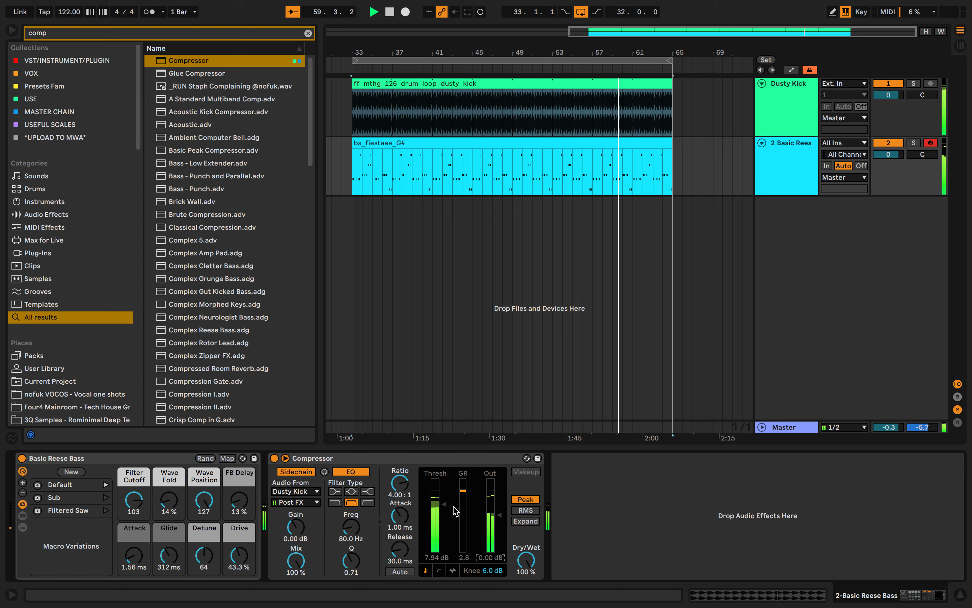
{"action": "left_click_drag", "start_coordinate": [444, 505], "coordinate": [444, 515]}
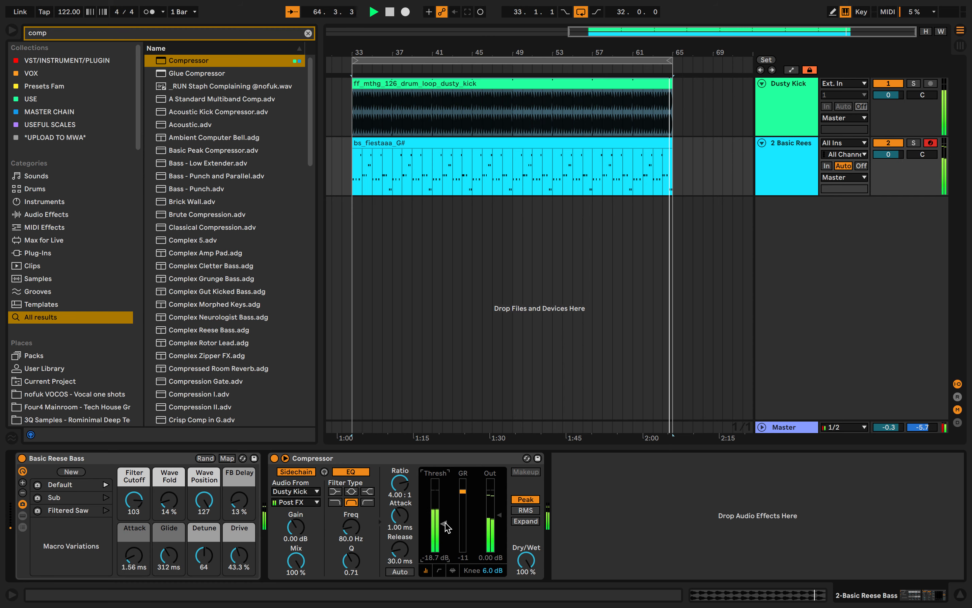
{"action": "left_click_drag", "start_coordinate": [444, 524], "coordinate": [444, 525]}
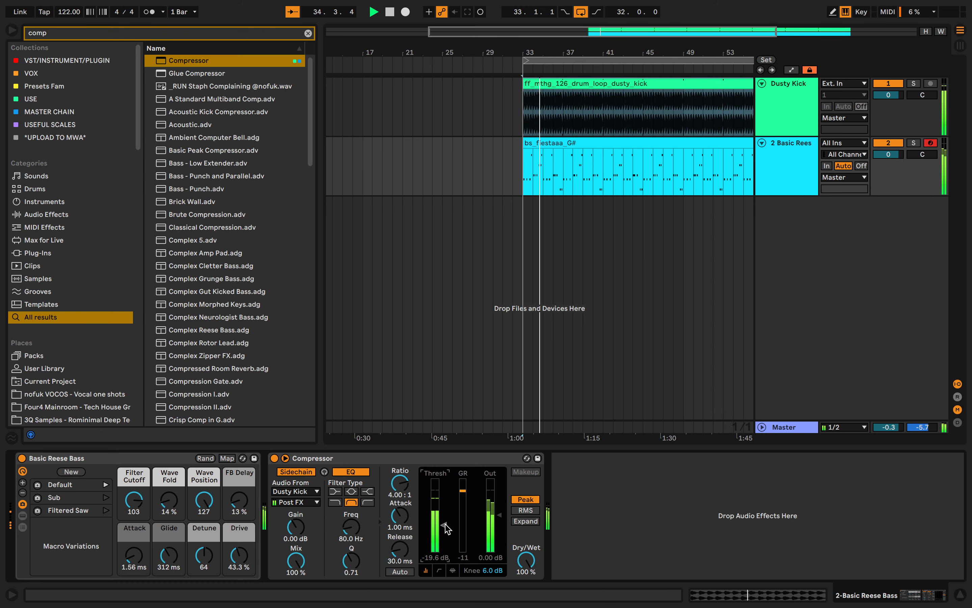
{"action": "left_click_drag", "start_coordinate": [443, 524], "coordinate": [443, 544]}
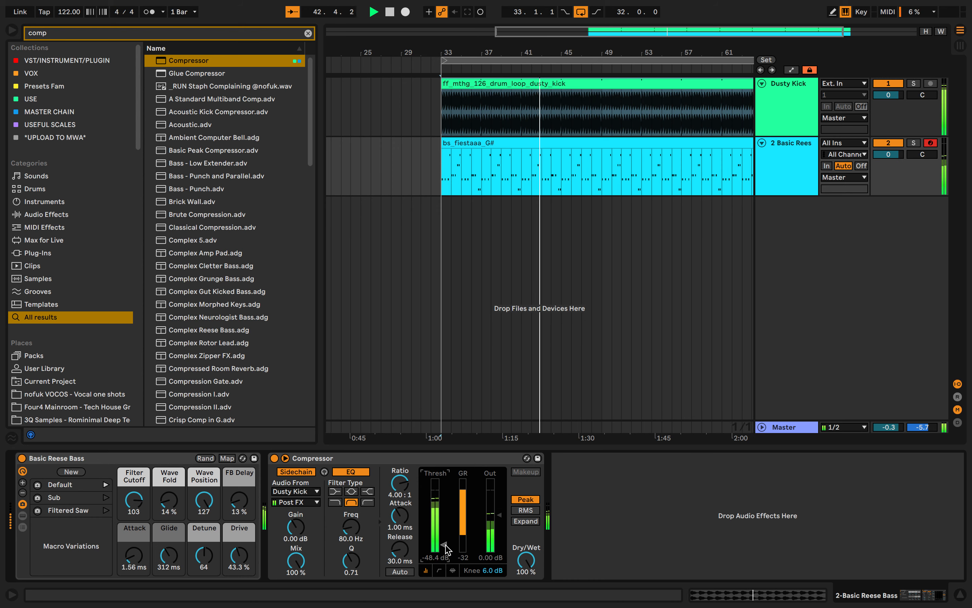
{"action": "left_click_drag", "start_coordinate": [448, 537], "coordinate": [448, 551]}
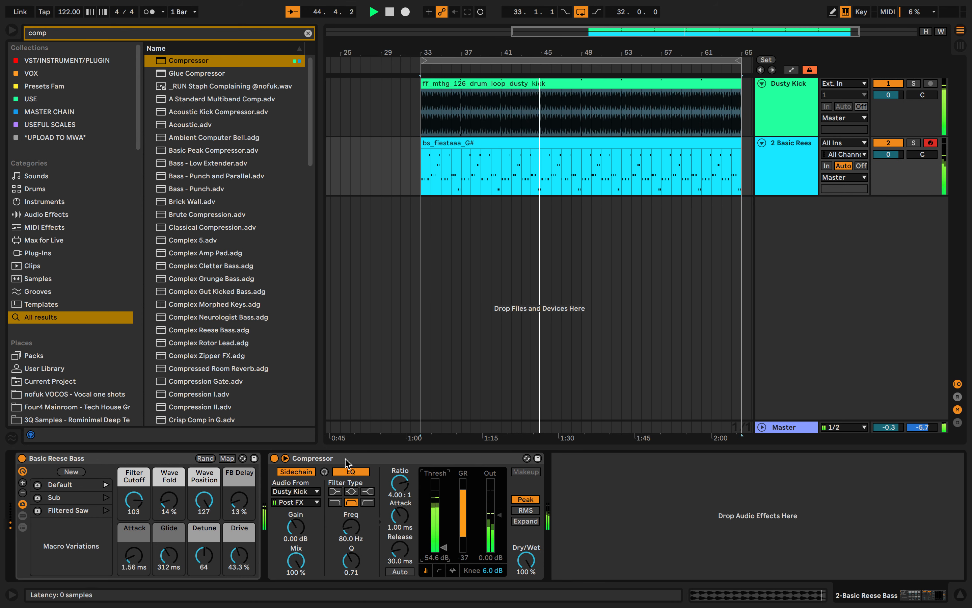
Step: Audition the sidechain EQ's filter types during playback, return to band-pass and lower its Q to about 0.11
{"action": "left_click", "coordinate": [334, 491]}
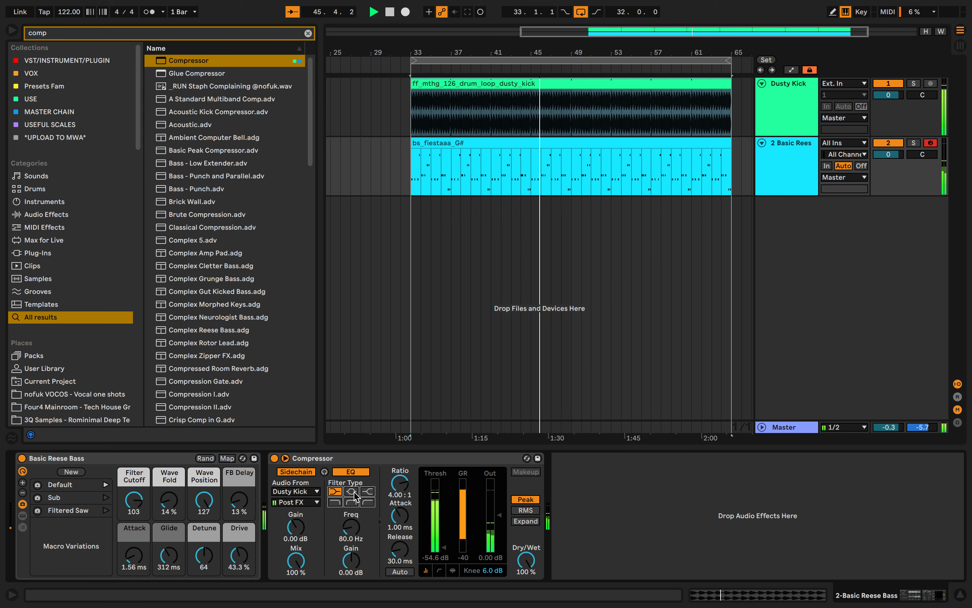
{"action": "left_click", "coordinate": [367, 491]}
{"action": "left_click", "coordinate": [335, 502]}
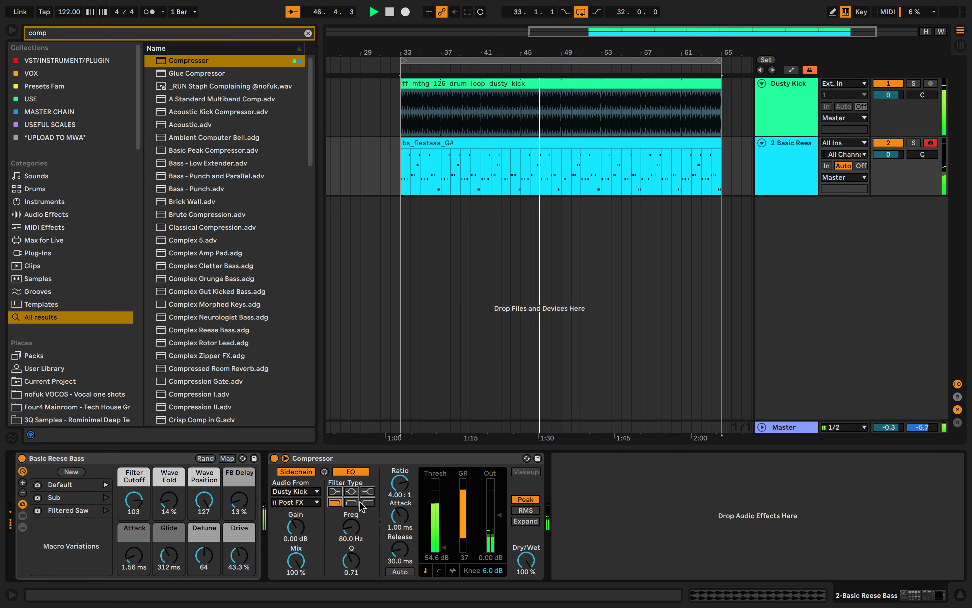
{"action": "left_click", "coordinate": [368, 502]}
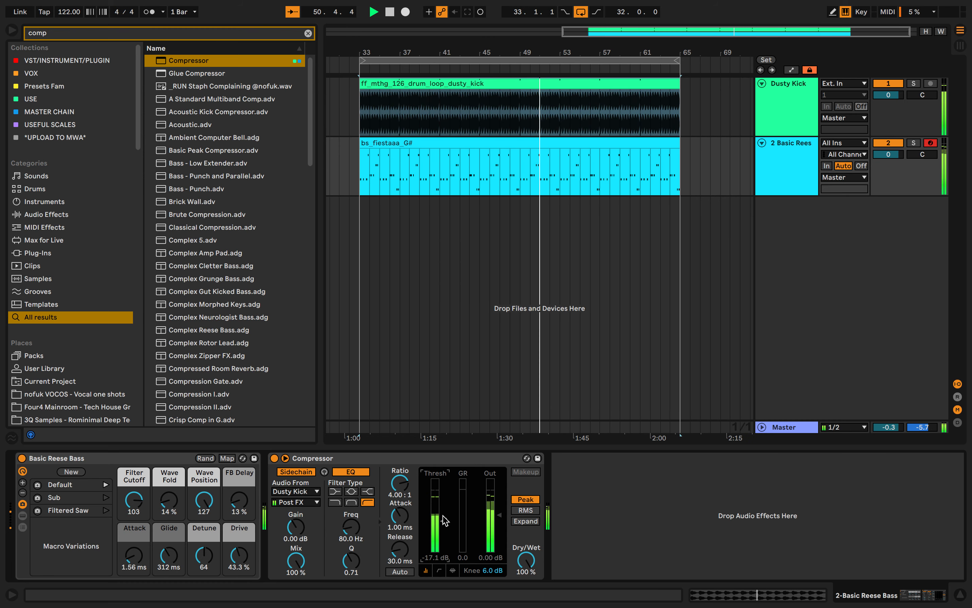
{"action": "left_click", "coordinate": [351, 502]}
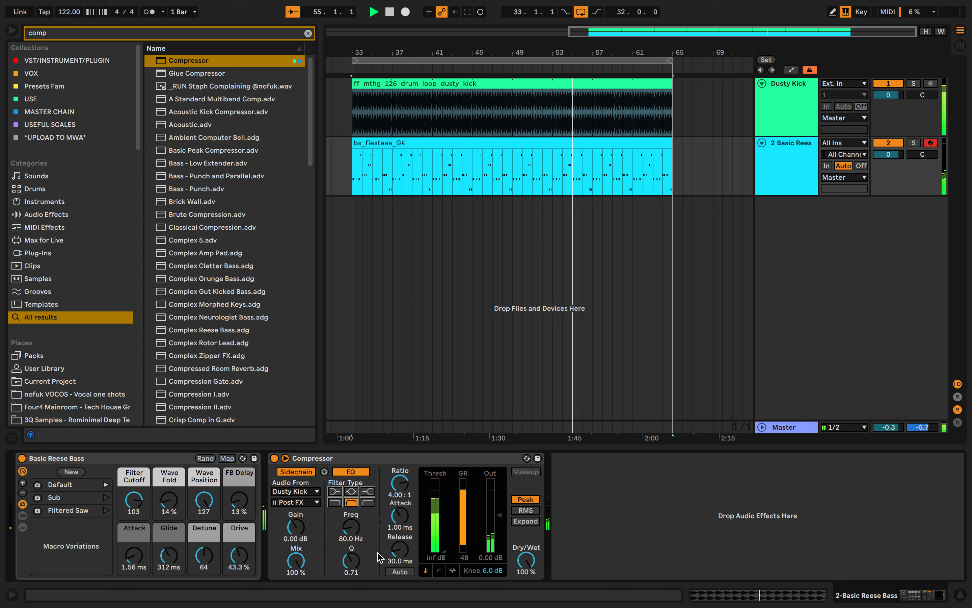
{"action": "left_click_drag", "start_coordinate": [352, 560], "coordinate": [351, 599]}
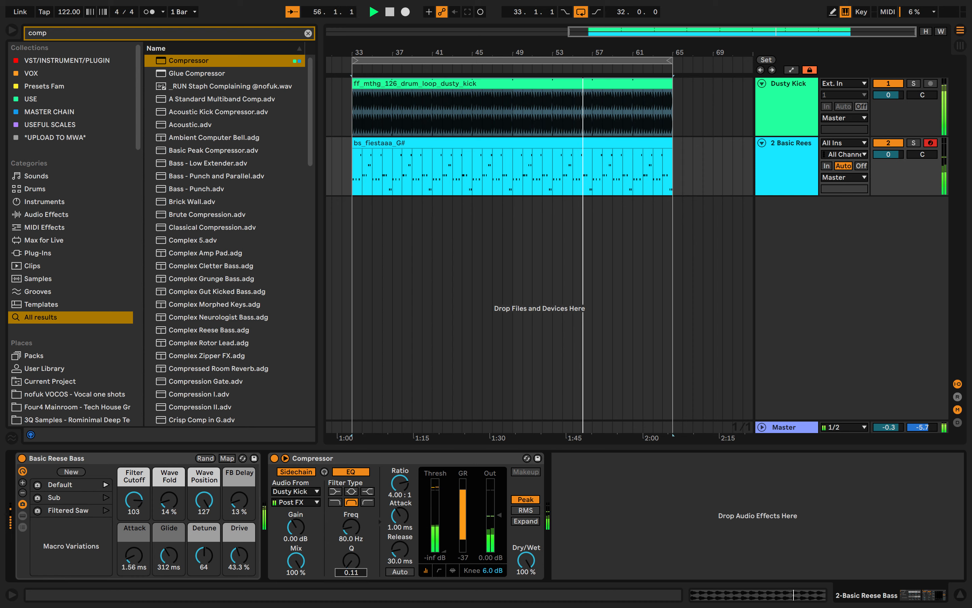
Step: Set the sidechain EQ to the bell filter and check its description in the Info View
{"action": "left_click", "coordinate": [335, 502]}
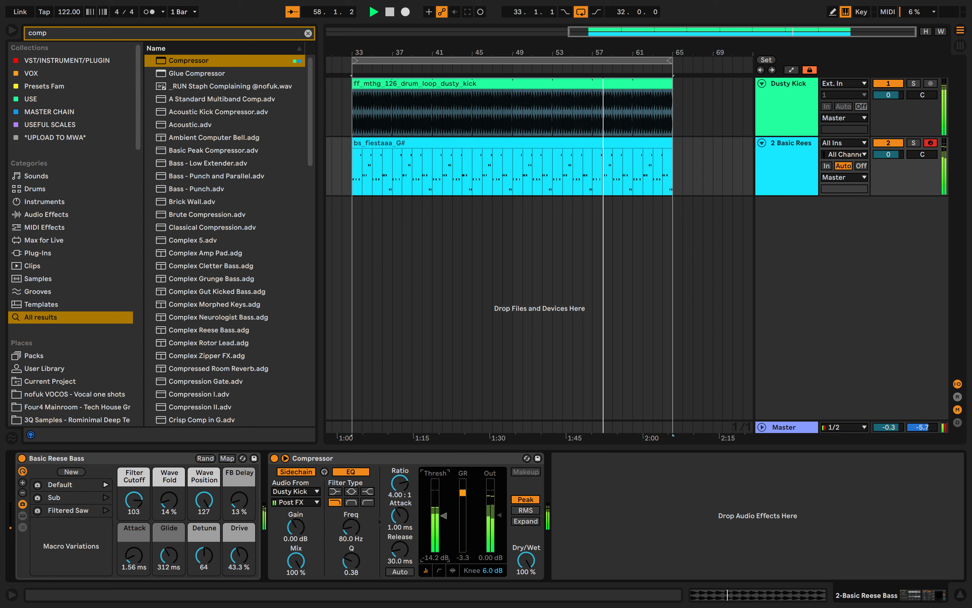
{"action": "left_click", "coordinate": [355, 493]}
{"action": "left_click", "coordinate": [342, 492]}
{"action": "left_click", "coordinate": [351, 492]}
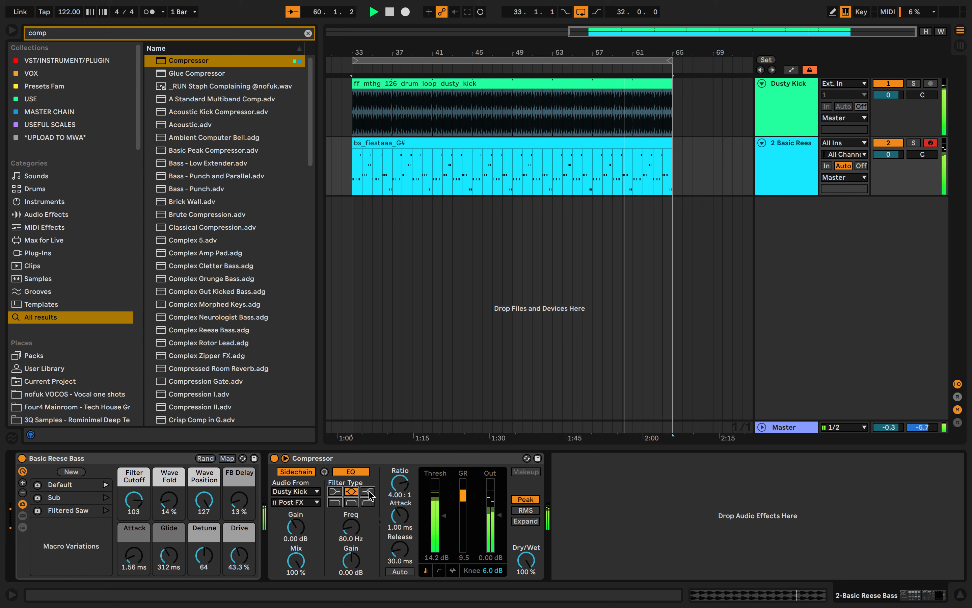
{"action": "left_click", "coordinate": [13, 593]}
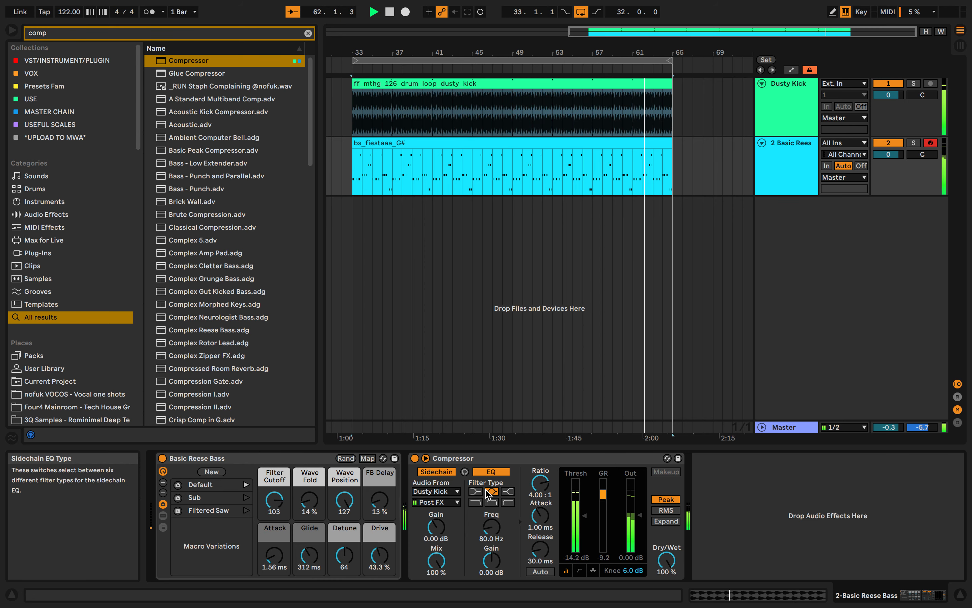
{"action": "left_click", "coordinate": [13, 592]}
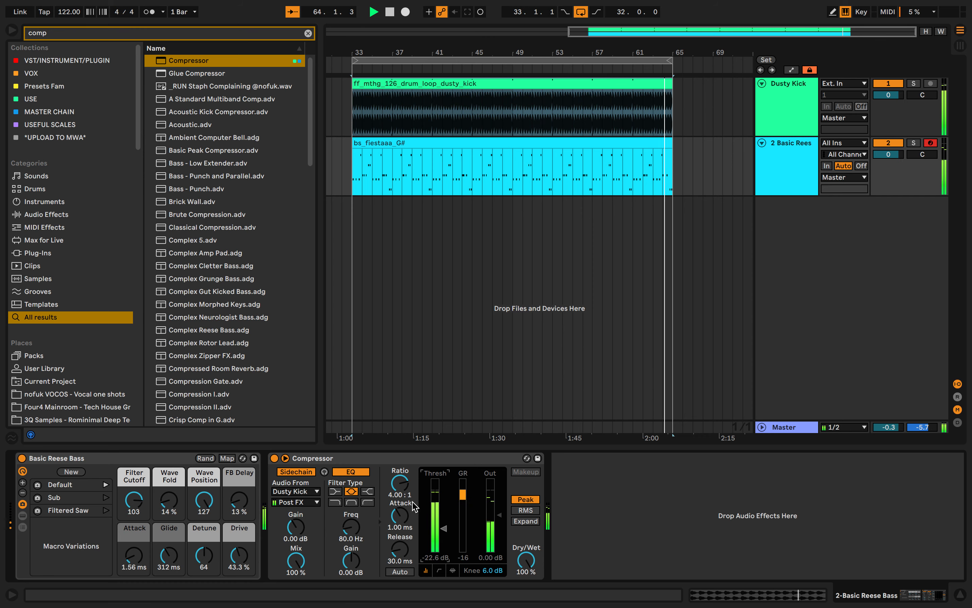
Step: Set the Compressor's ratio to about 2.52:1 and attack to about 6.57 ms, with Auto release enabled
{"action": "left_click_drag", "start_coordinate": [400, 484], "coordinate": [400, 427]}
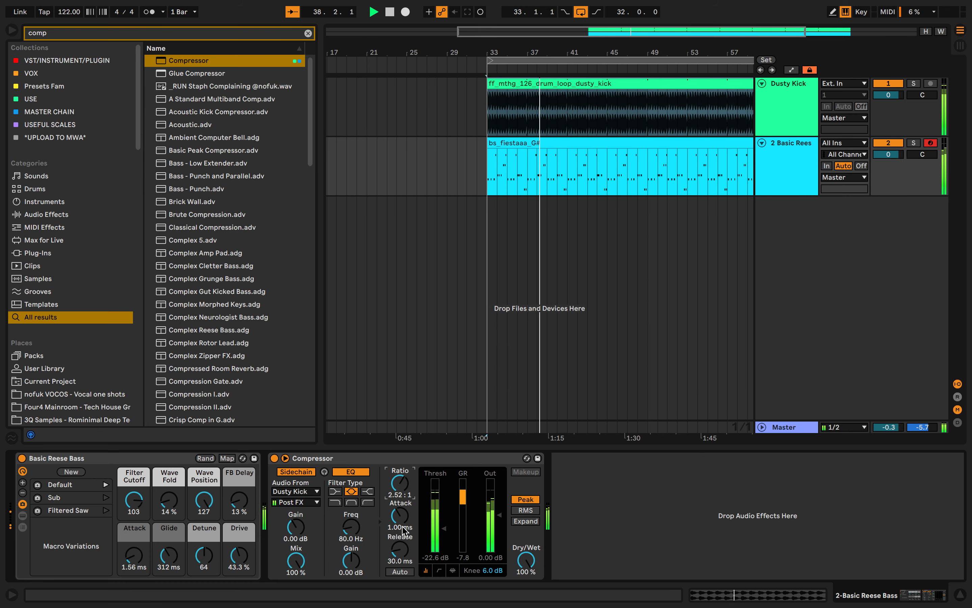
{"action": "left_click_drag", "start_coordinate": [401, 525], "coordinate": [400, 485]}
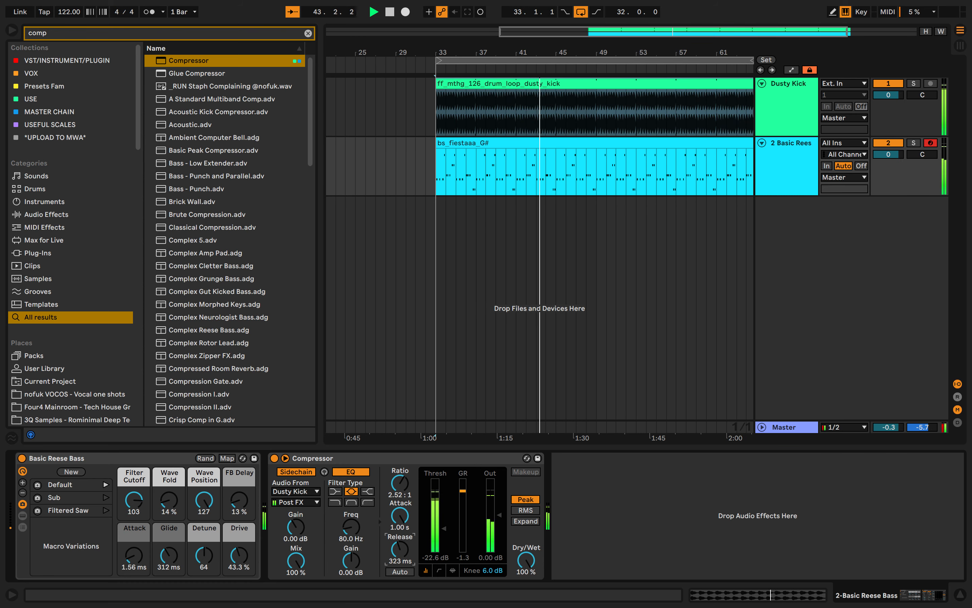
{"action": "left_click_drag", "start_coordinate": [401, 549], "coordinate": [400, 514]}
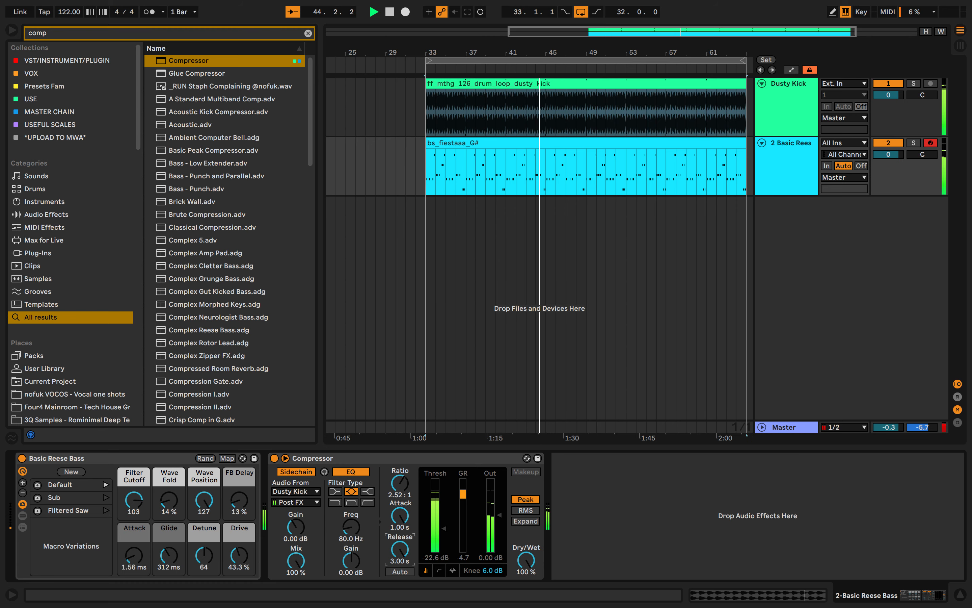
{"action": "mouse_move", "coordinate": [400, 549]}
{"action": "left_mouse_down"}
{"action": "mouse_move", "coordinate": [401, 579]}
{"action": "mouse_move", "coordinate": [401, 538]}
{"action": "left_mouse_up"}
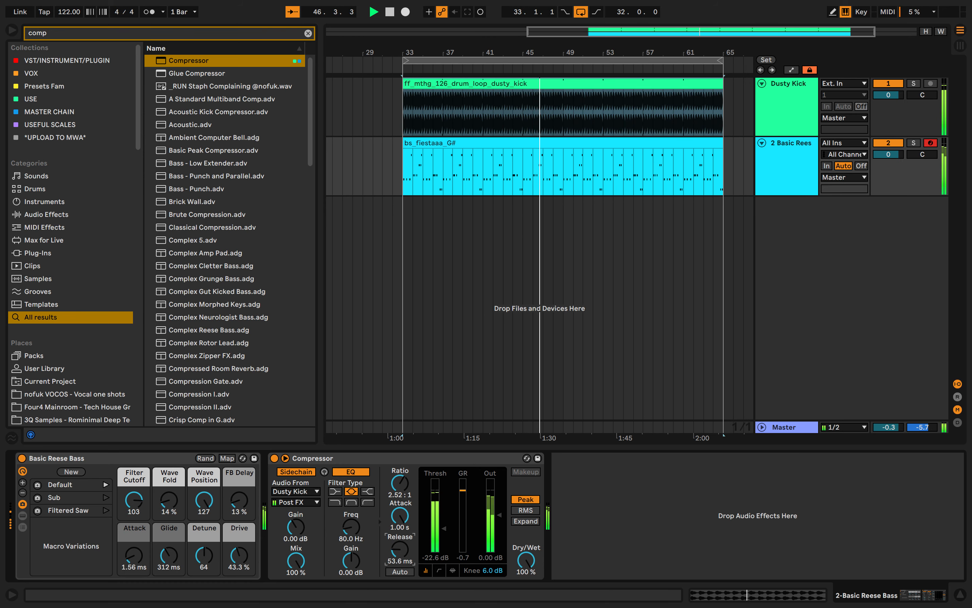
{"action": "left_click", "coordinate": [401, 572]}
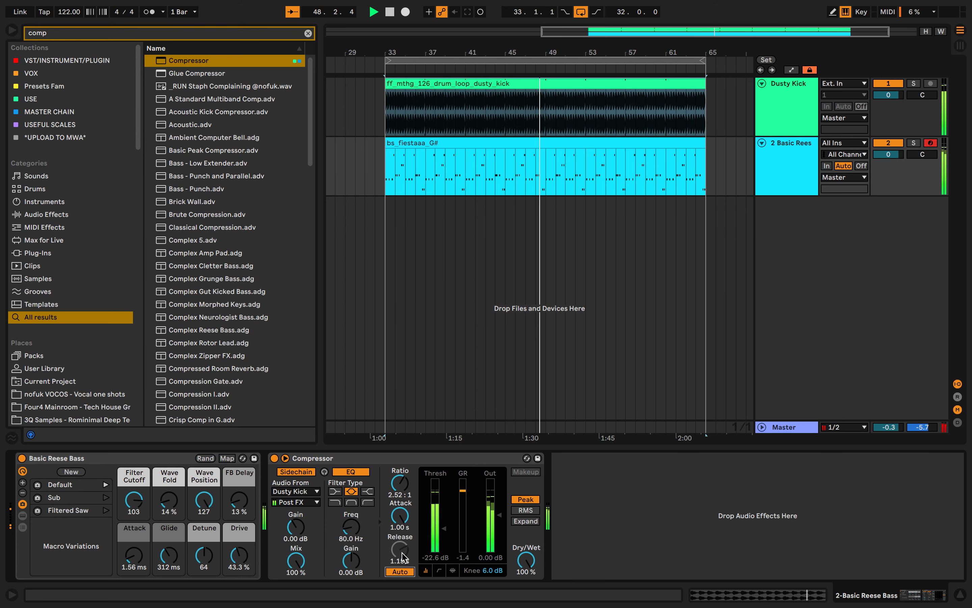
{"action": "left_click_drag", "start_coordinate": [398, 519], "coordinate": [399, 551]}
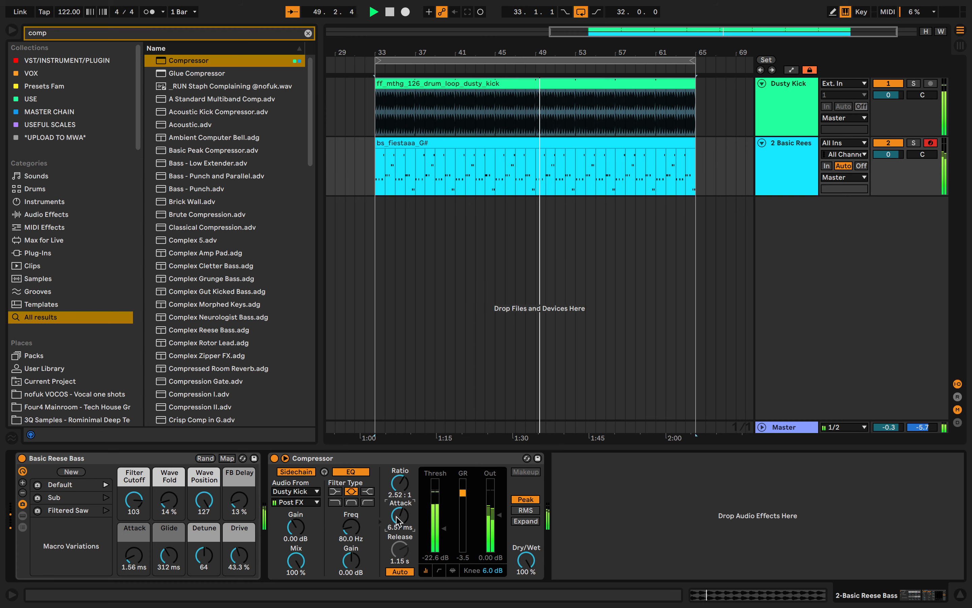
Step: Show the Compressor's transfer curve and shape it to a threshold of about -17.7 dB and an inf:1 ratio
{"action": "left_click", "coordinate": [439, 570]}
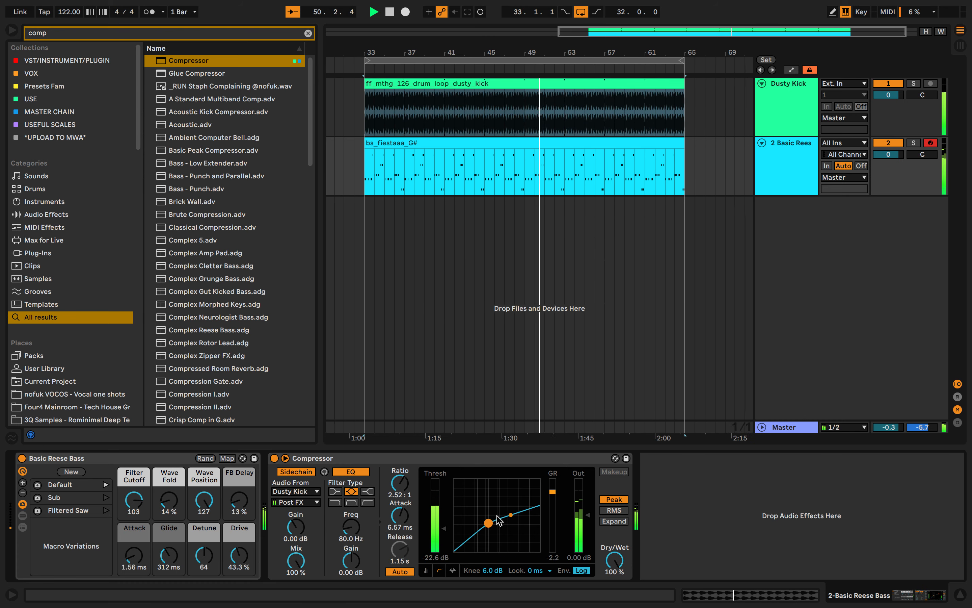
{"action": "left_click_drag", "start_coordinate": [499, 521], "coordinate": [500, 547]}
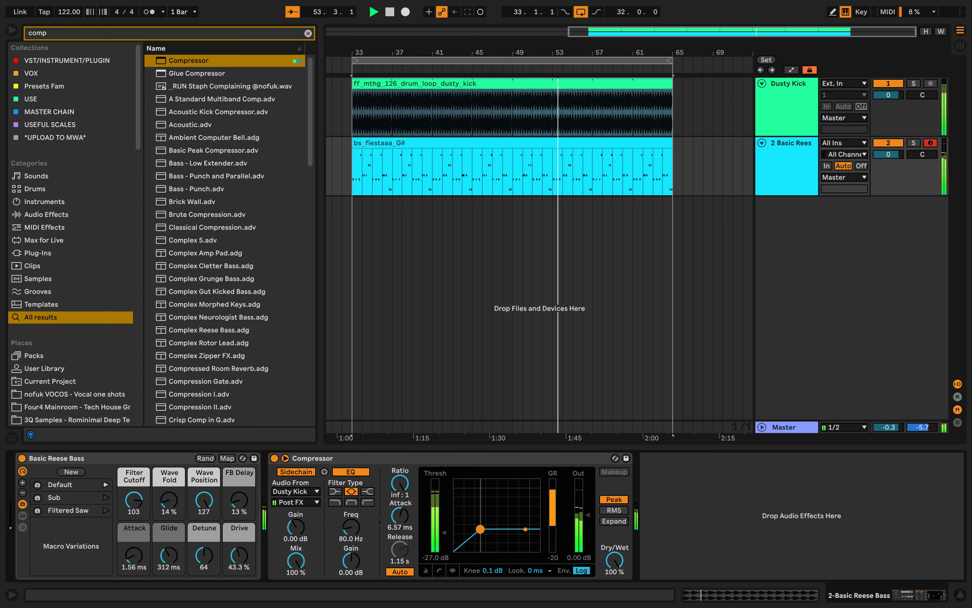
{"action": "left_click_drag", "start_coordinate": [505, 508], "coordinate": [492, 519]}
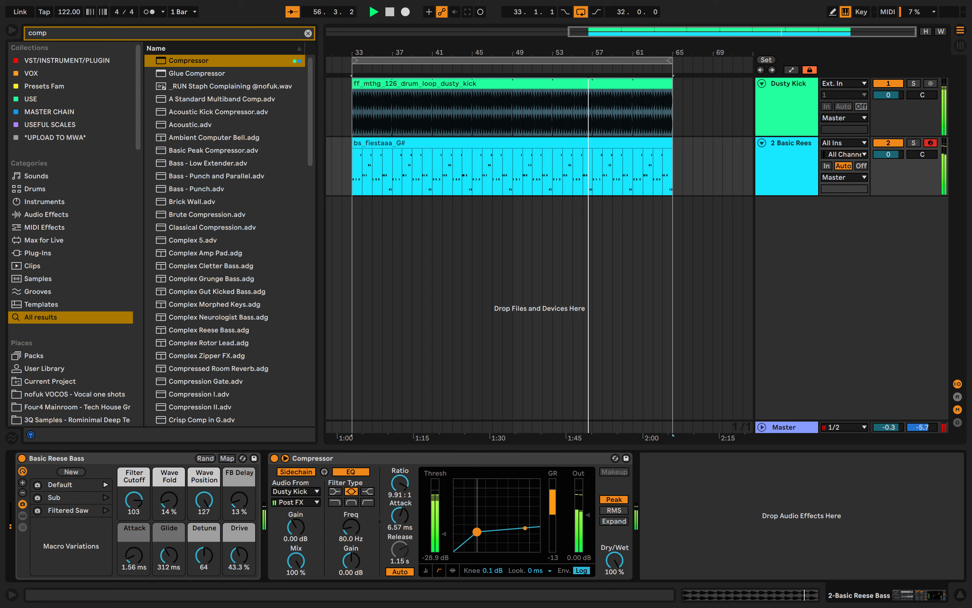
{"action": "left_click_drag", "start_coordinate": [492, 518], "coordinate": [497, 515]}
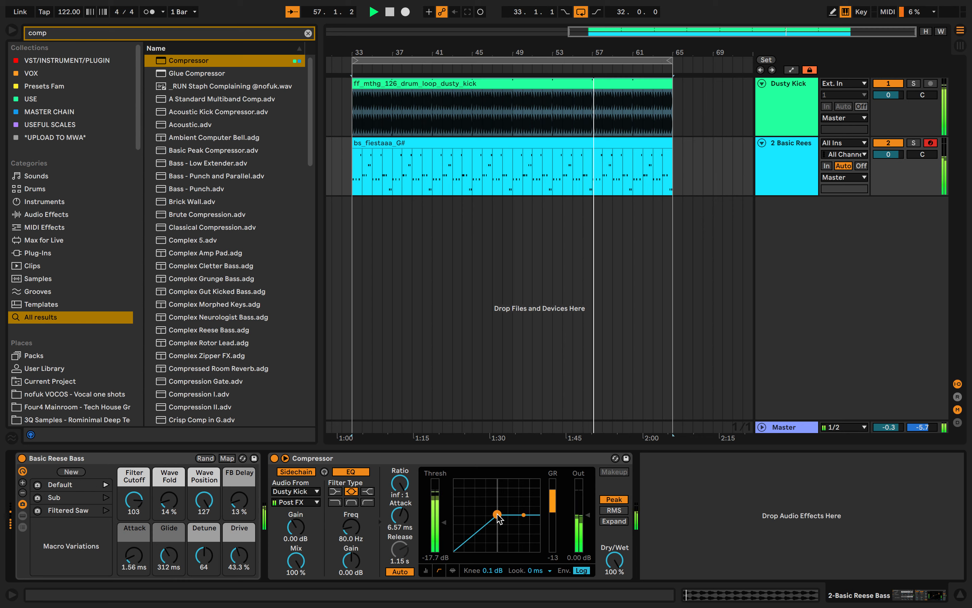
Step: Switch the Compressor to its activity view, set the threshold to about -20.6 dB and display Output instead of GR
{"action": "left_click", "coordinate": [452, 570]}
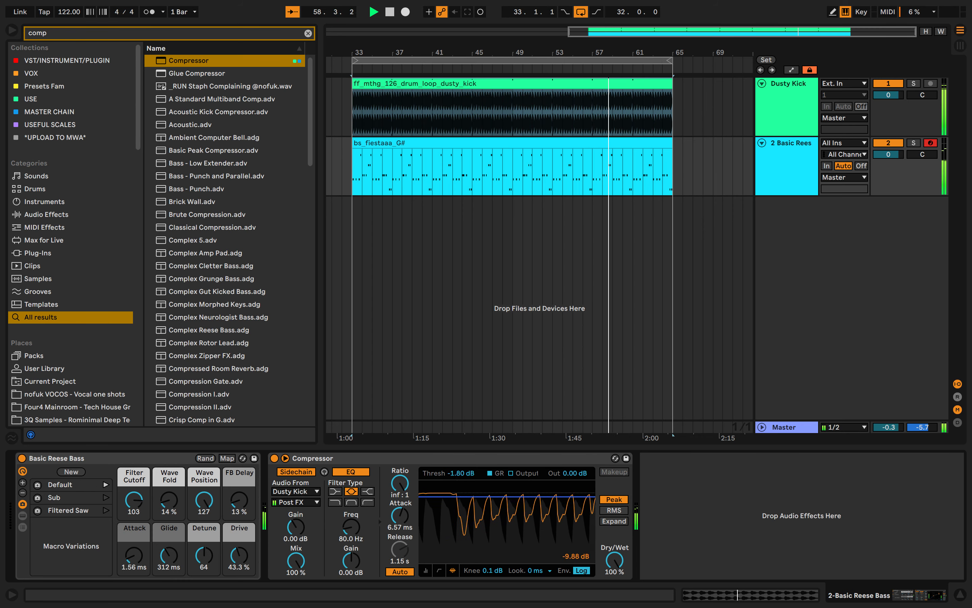
{"action": "left_click_drag", "start_coordinate": [508, 490], "coordinate": [508, 534]}
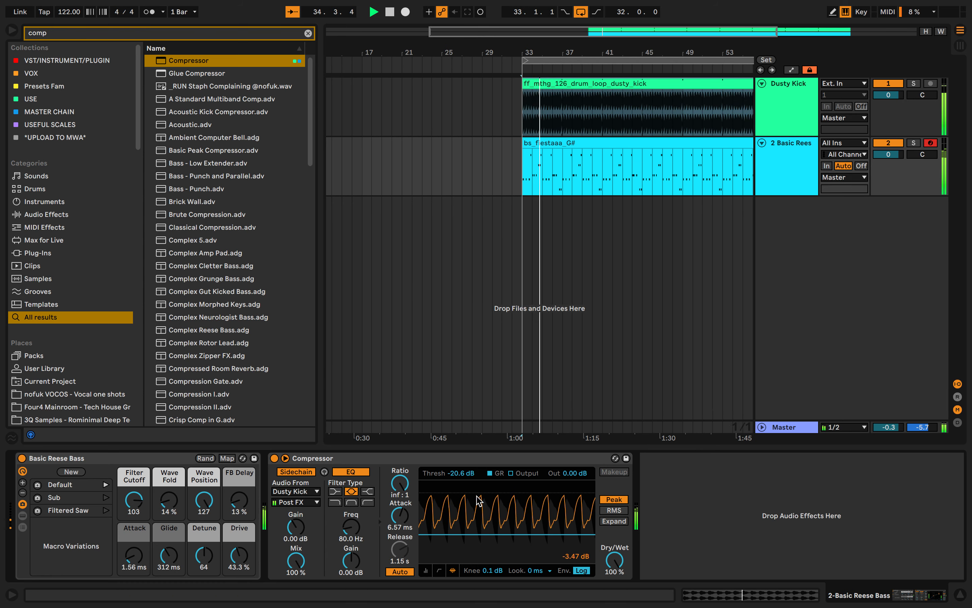
{"action": "left_click", "coordinate": [525, 473]}
{"action": "left_click", "coordinate": [499, 473]}
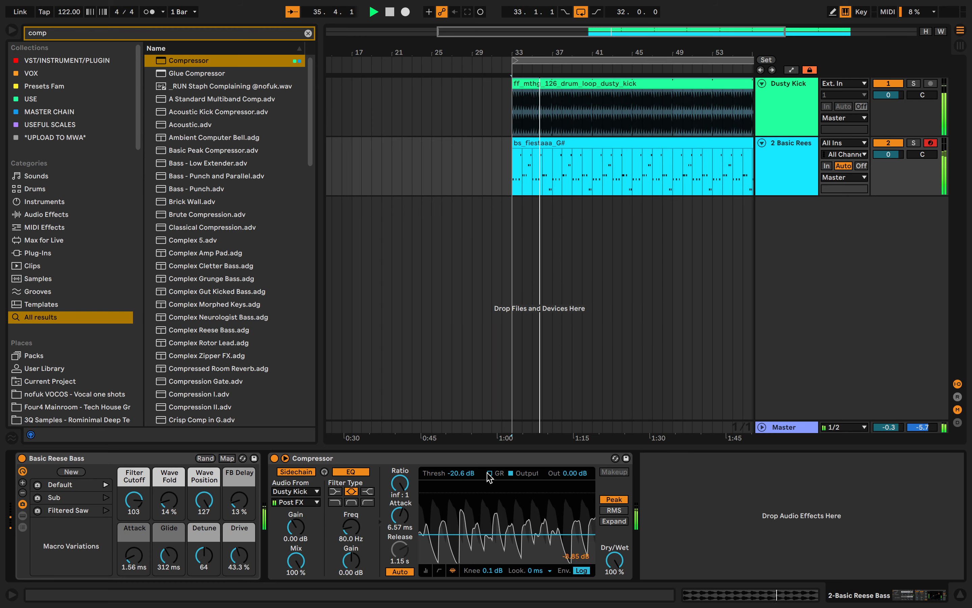
Step: Display GR instead of Output, enable RMS detection, and show the Compressor in its collapsed meter view
{"action": "left_click", "coordinate": [498, 474]}
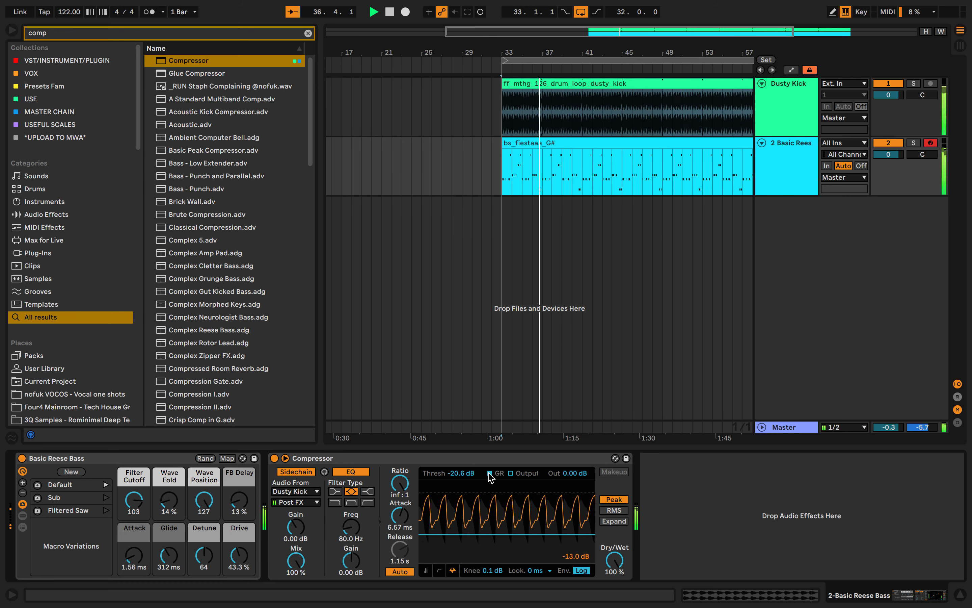
{"action": "left_click", "coordinate": [614, 511]}
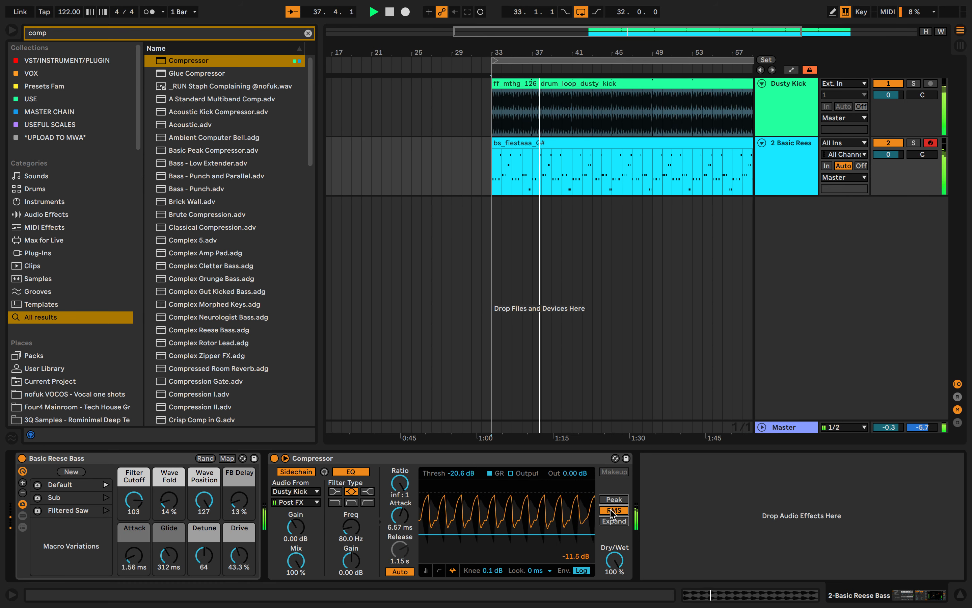
{"action": "left_click", "coordinate": [426, 570]}
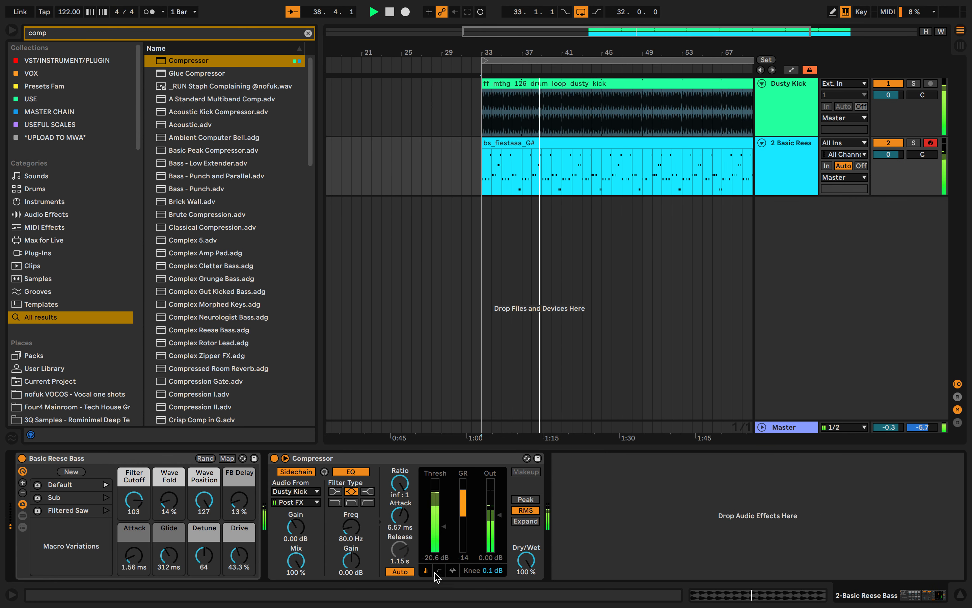
Step: Compare the Compressor's Peak, Expand and RMS modes and settle on Peak, with the threshold at about -22.6 dB
{"action": "left_click", "coordinate": [450, 530]}
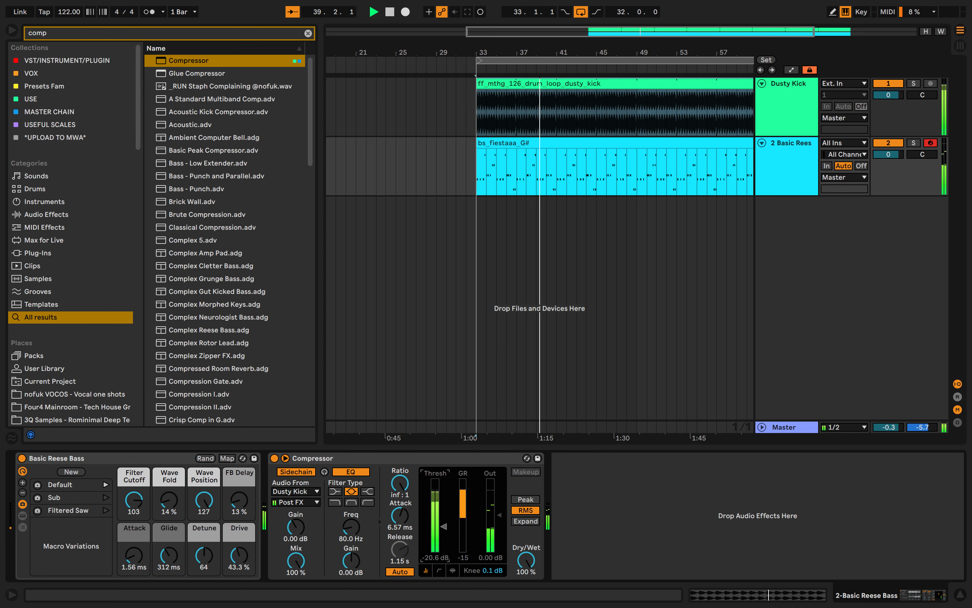
{"action": "left_click", "coordinate": [526, 500]}
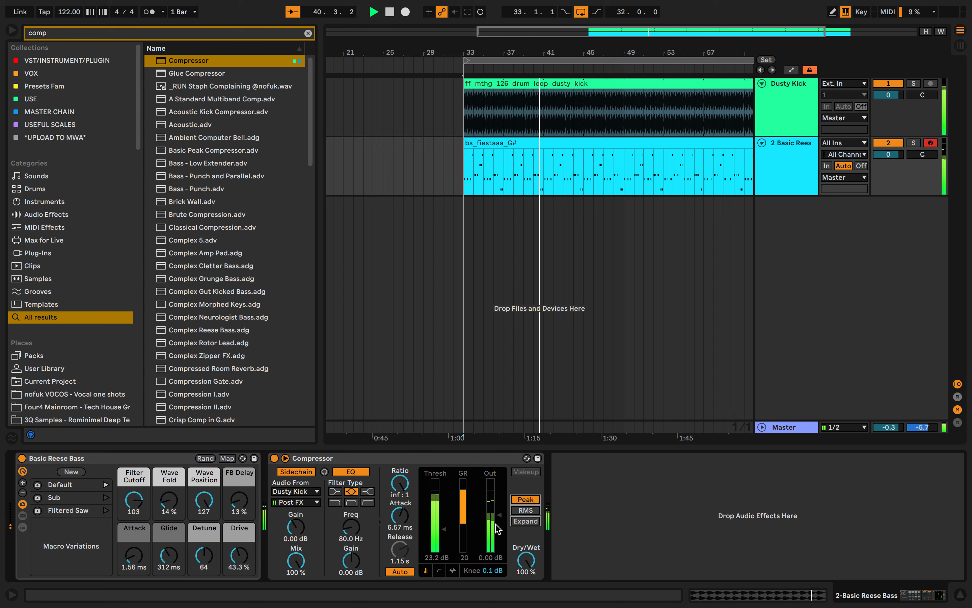
{"action": "left_click", "coordinate": [526, 511]}
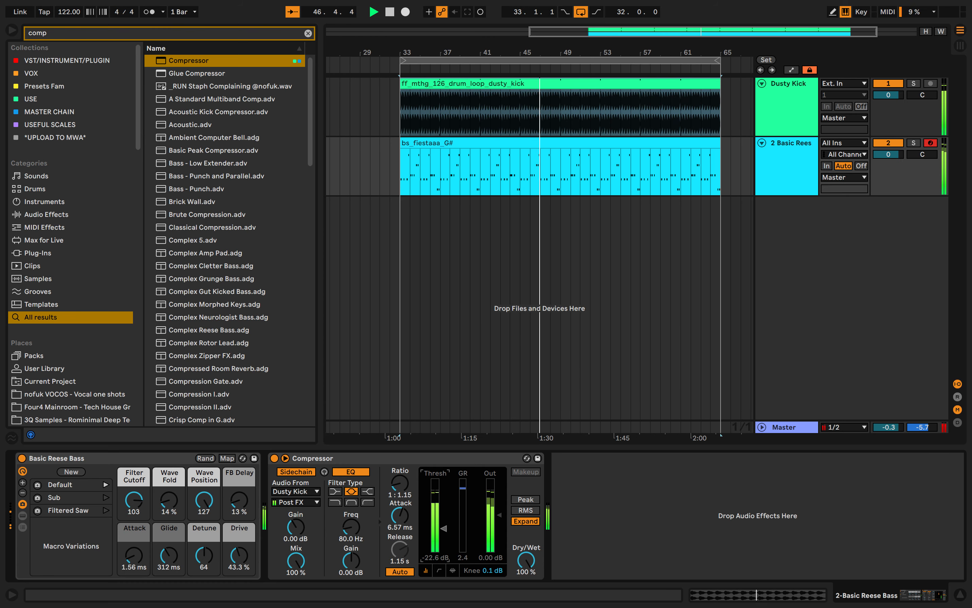
{"action": "left_click", "coordinate": [526, 510]}
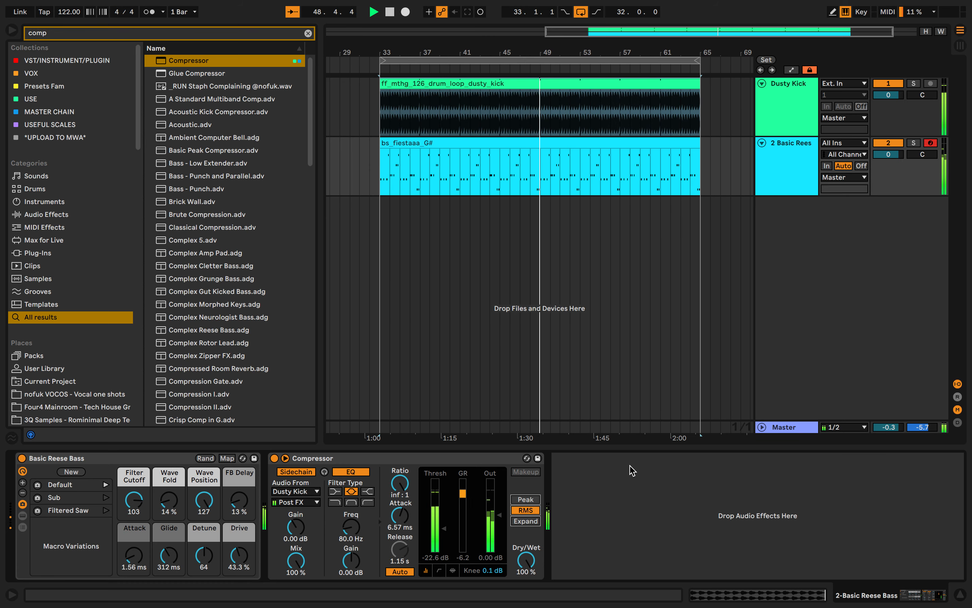
{"action": "left_click", "coordinate": [538, 499]}
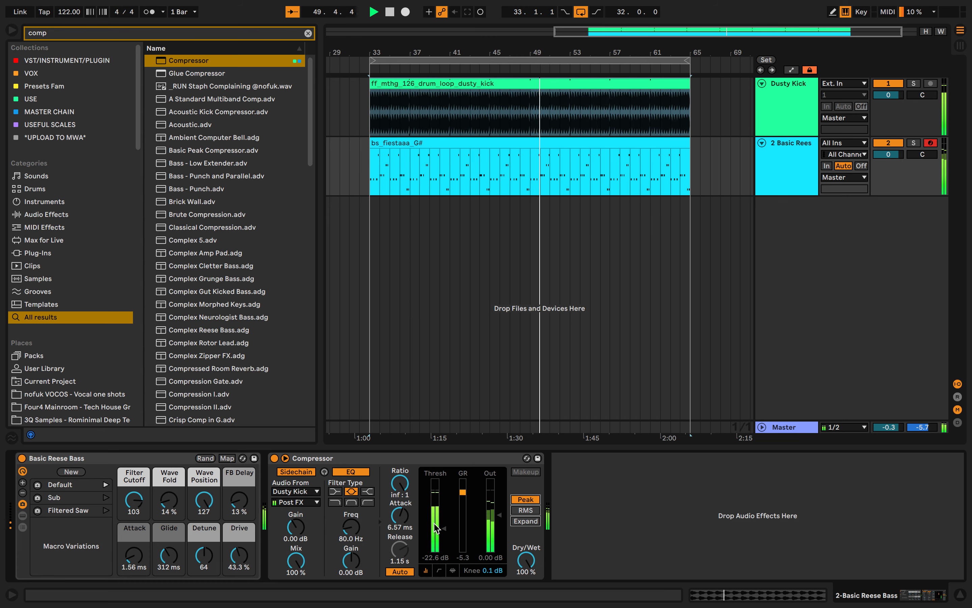
Step: Lower the Compressor's threshold to -inf dB and show its automation envelope on the bass track
{"action": "mouse_move", "coordinate": [444, 528]}
{"action": "left_mouse_down"}
{"action": "mouse_move", "coordinate": [444, 518]}
{"action": "mouse_move", "coordinate": [444, 539]}
{"action": "left_mouse_up"}
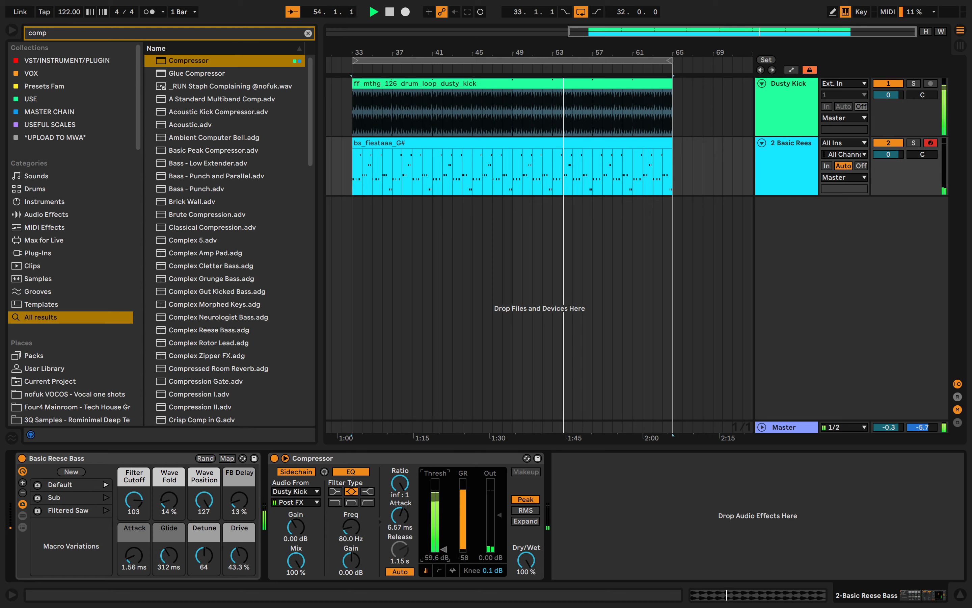
{"action": "left_click_drag", "start_coordinate": [444, 533], "coordinate": [441, 561]}
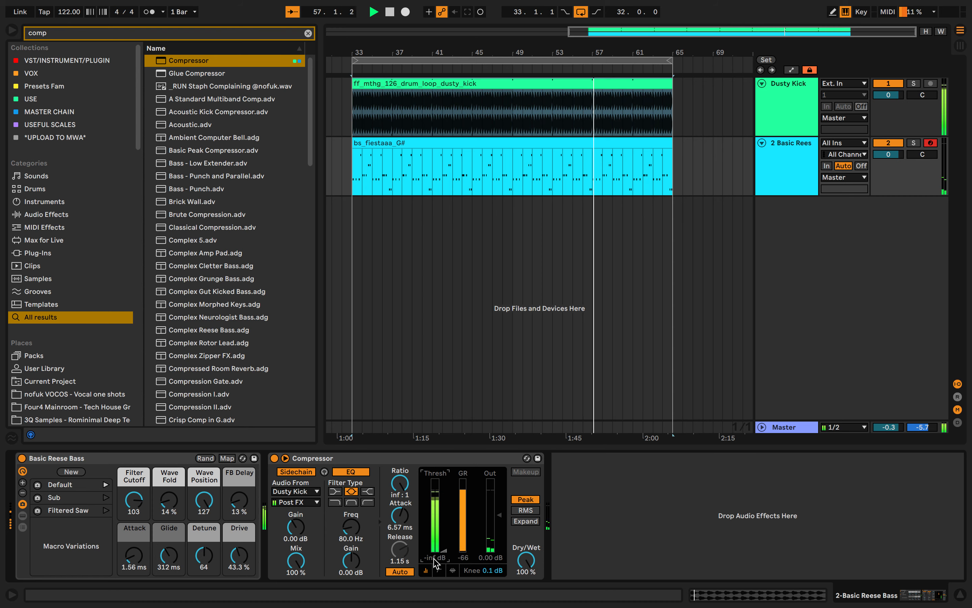
{"action": "right_click", "coordinate": [435, 559]}
{"action": "left_click", "coordinate": [482, 496]}
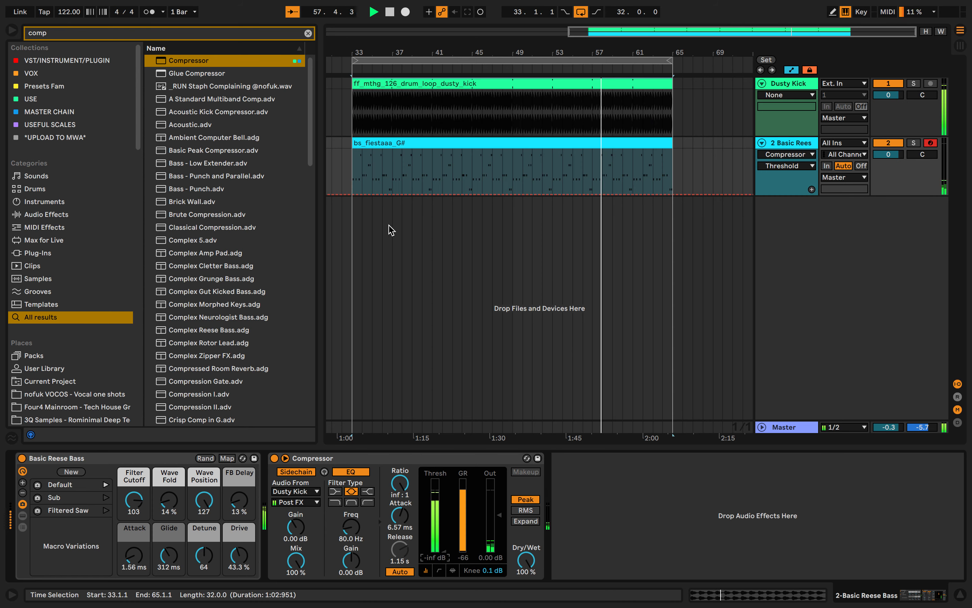
Step: Automate the bass Compressor's threshold as a straight ramp rising from -inf dB at bar 33 to its maximum at bar 65
{"action": "left_click", "coordinate": [354, 193]}
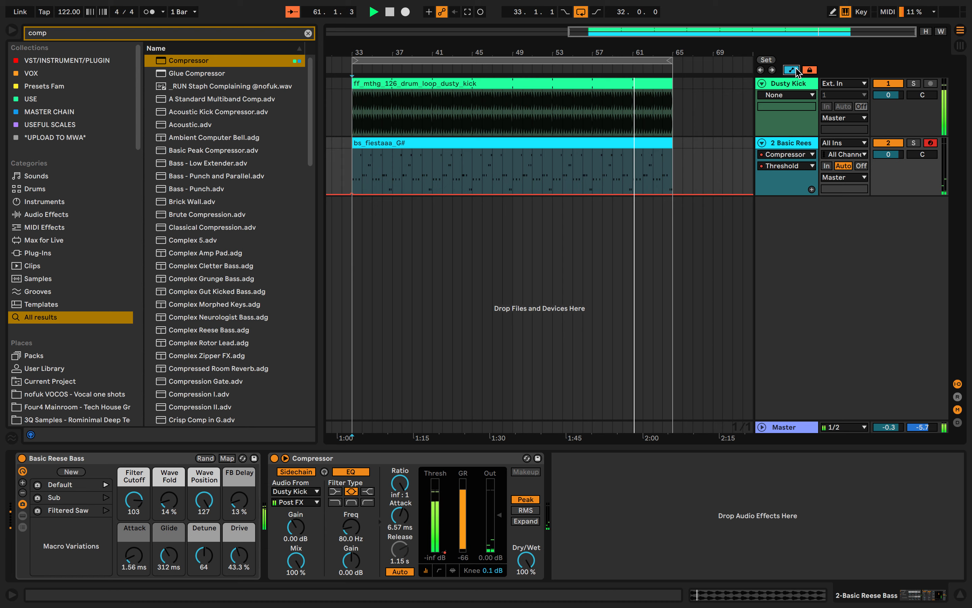
{"action": "key", "text": "v"}
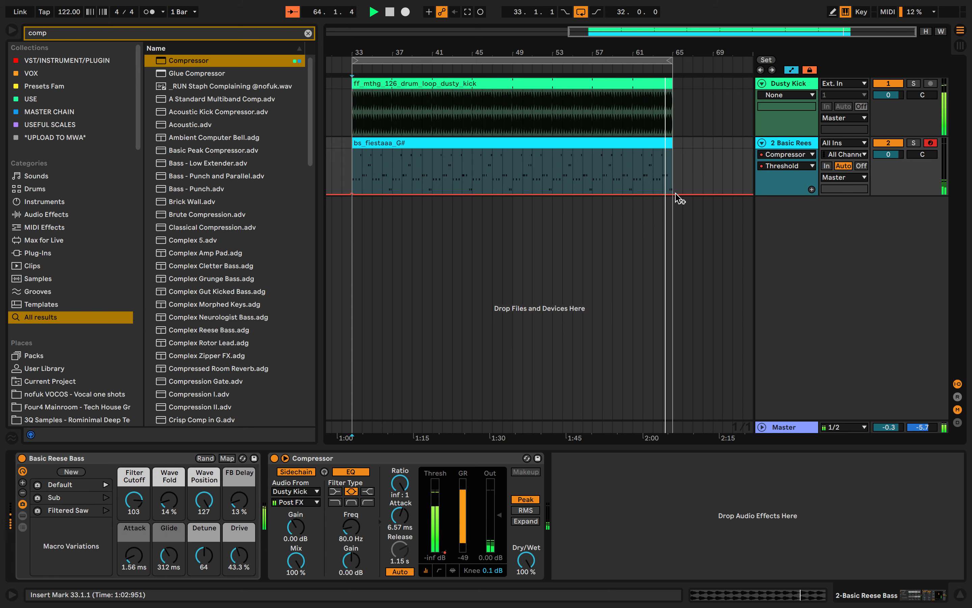
{"action": "left_click_drag", "start_coordinate": [672, 195], "coordinate": [671, 152]}
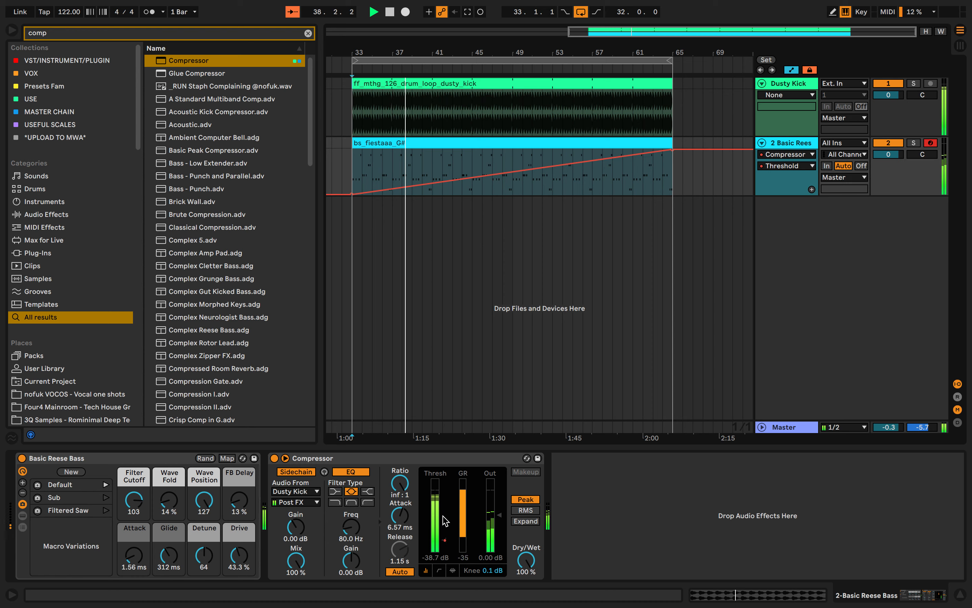
Step: Automate the Compressor's ratio from about 2.07:1 at bar 33 to inf:1 at bar 65, bending the line into a late-rising curve
{"action": "left_click_drag", "start_coordinate": [407, 490], "coordinate": [406, 498]}
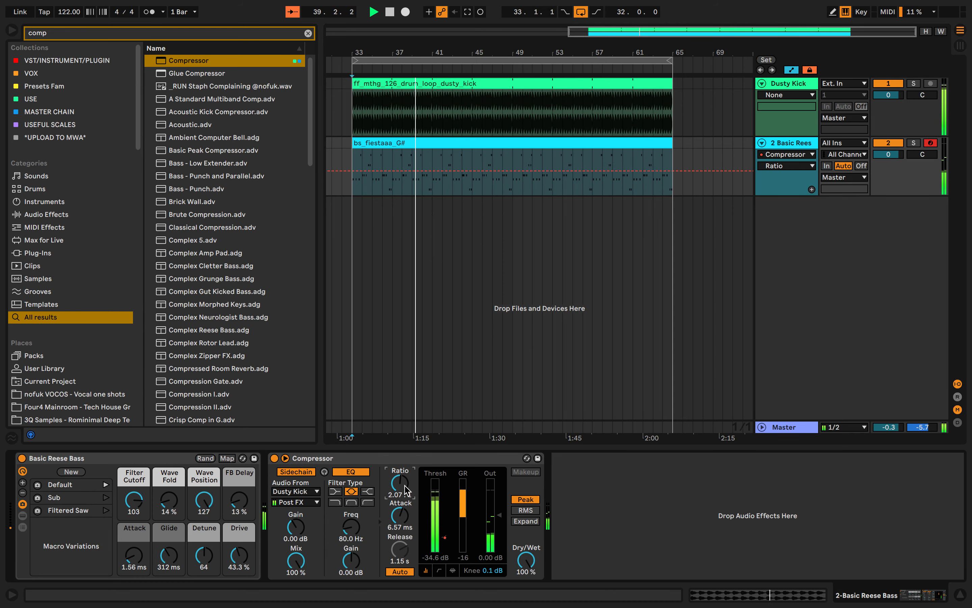
{"action": "left_click", "coordinate": [420, 492]}
{"action": "left_click", "coordinate": [354, 172]}
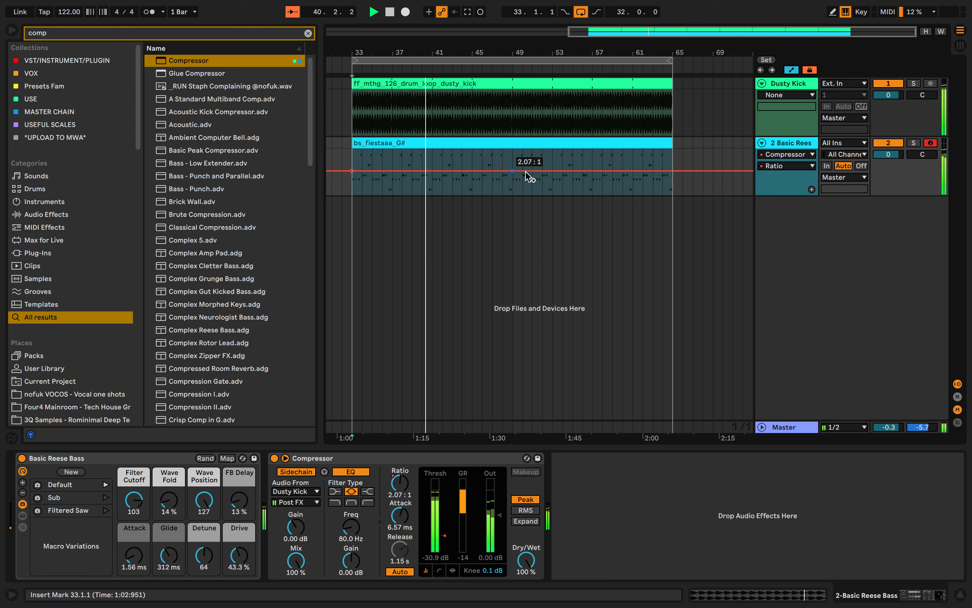
{"action": "left_click_drag", "start_coordinate": [670, 172], "coordinate": [671, 150]}
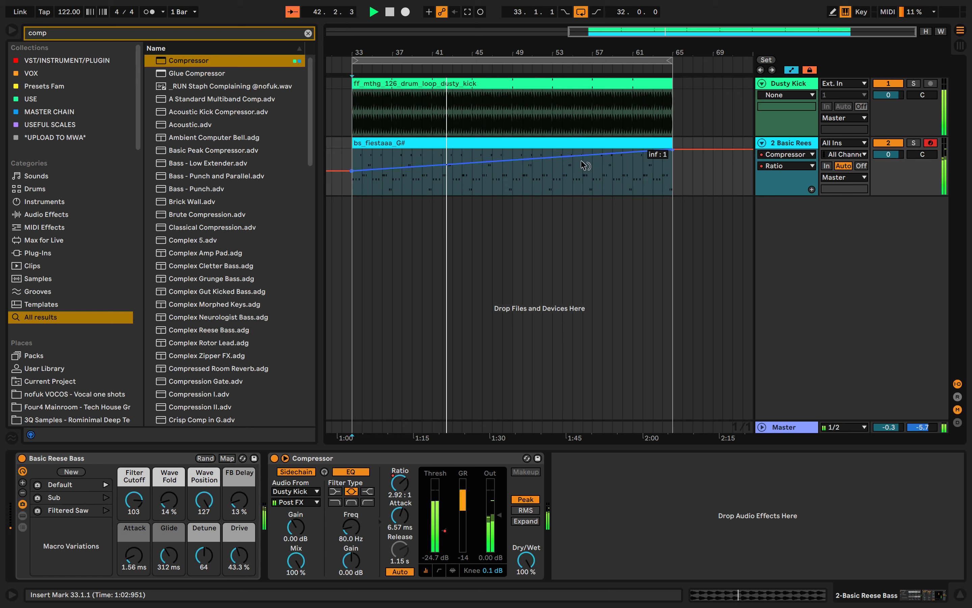
{"action": "left_click_drag", "start_coordinate": [581, 164], "coordinate": [673, 186]}
Step: Try inserting preset automation shapes over the ratio envelope in bars 33 to 65, undoing each one
{"action": "right_click", "coordinate": [644, 176]}
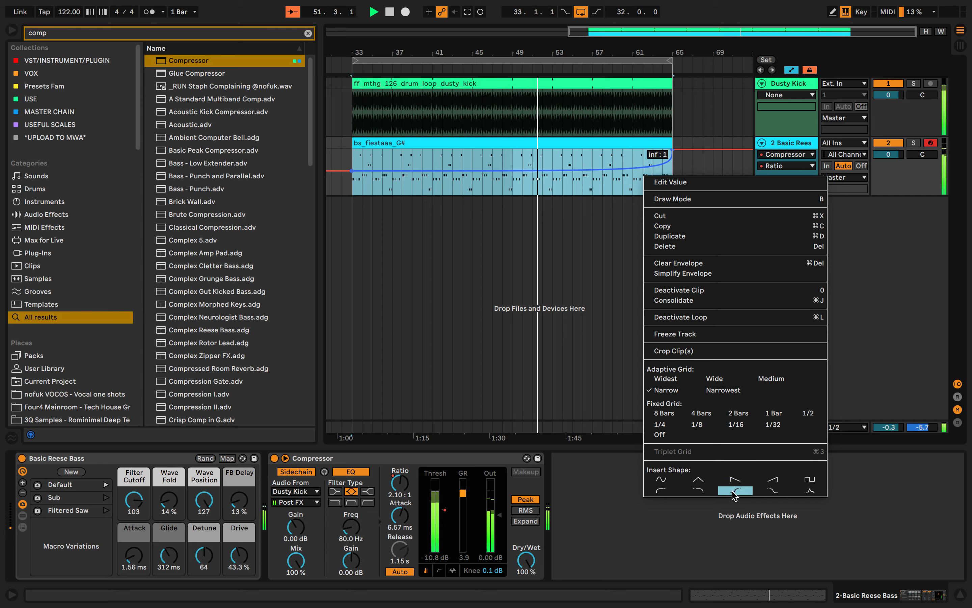
{"action": "left_click", "coordinate": [808, 491]}
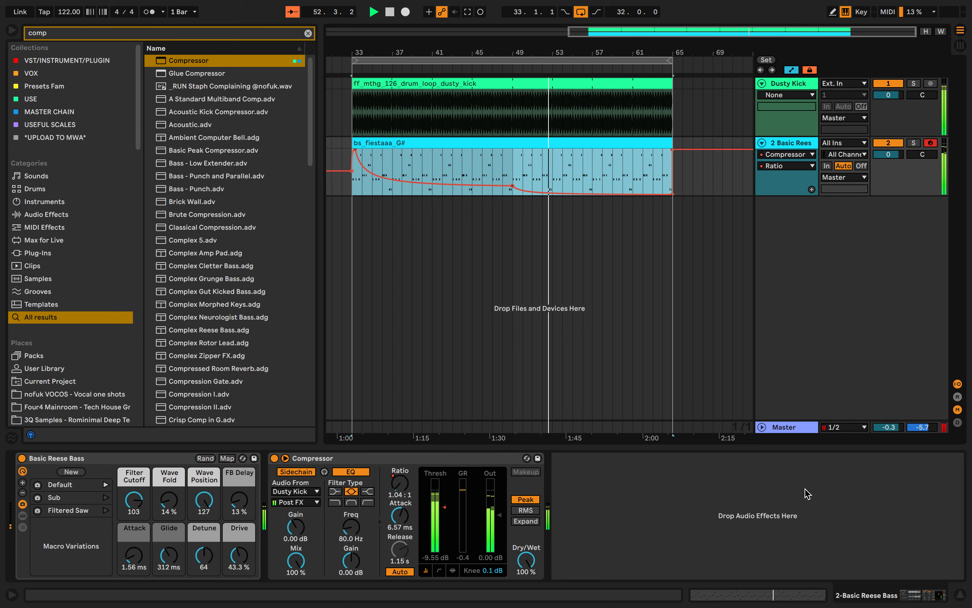
{"action": "key", "text": "super+z"}
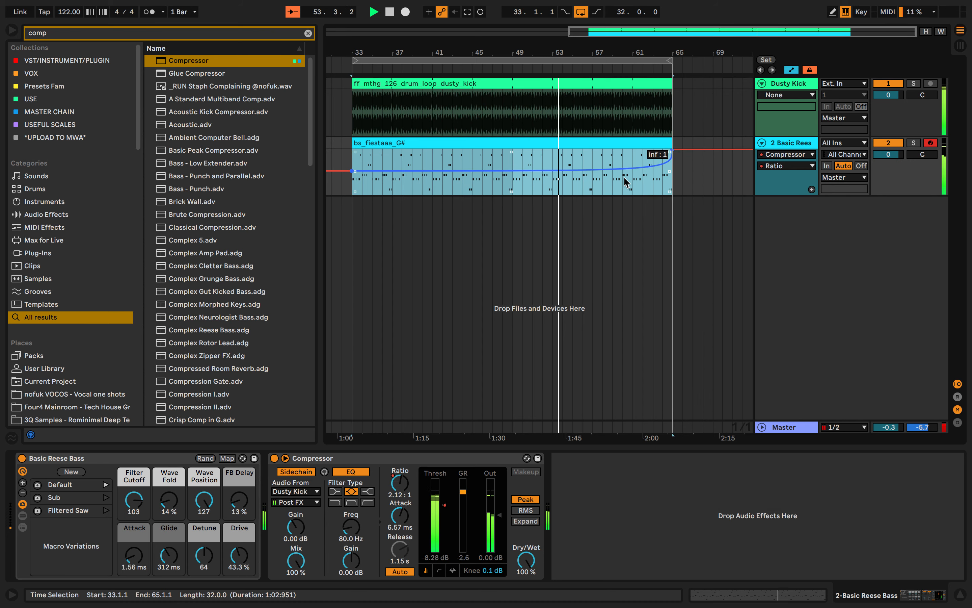
{"action": "left_click", "coordinate": [676, 179]}
{"action": "left_click_drag", "start_coordinate": [679, 184], "coordinate": [353, 183]}
{"action": "right_click", "coordinate": [355, 184]}
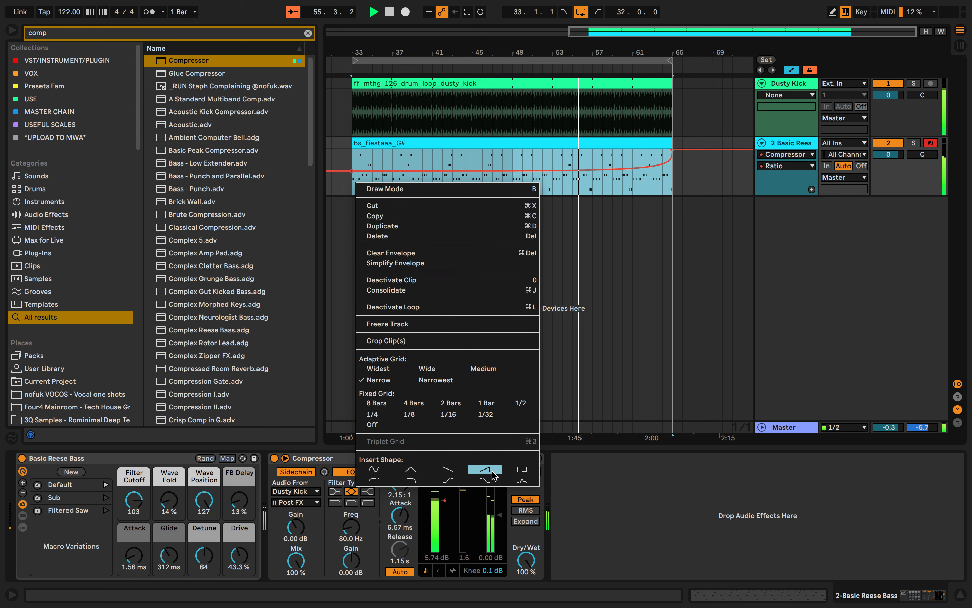
{"action": "left_click", "coordinate": [518, 472]}
{"action": "key", "text": "super+z"}
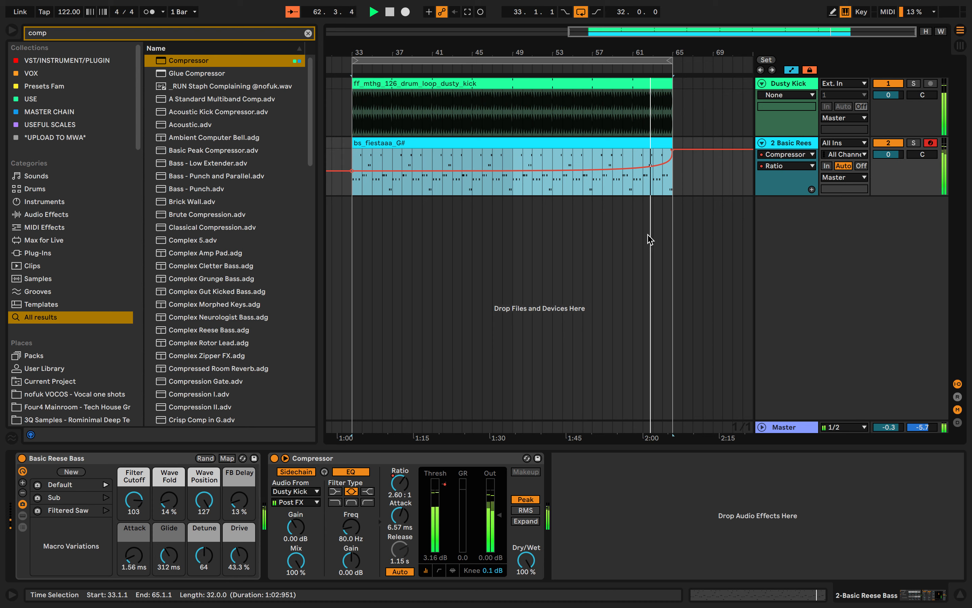
Step: Show the bass track's volume automation in a new lane and fade it from 0 dB at bar 33 to -inf at bar 35
{"action": "right_click", "coordinate": [898, 155]}
{"action": "left_click", "coordinate": [877, 171]}
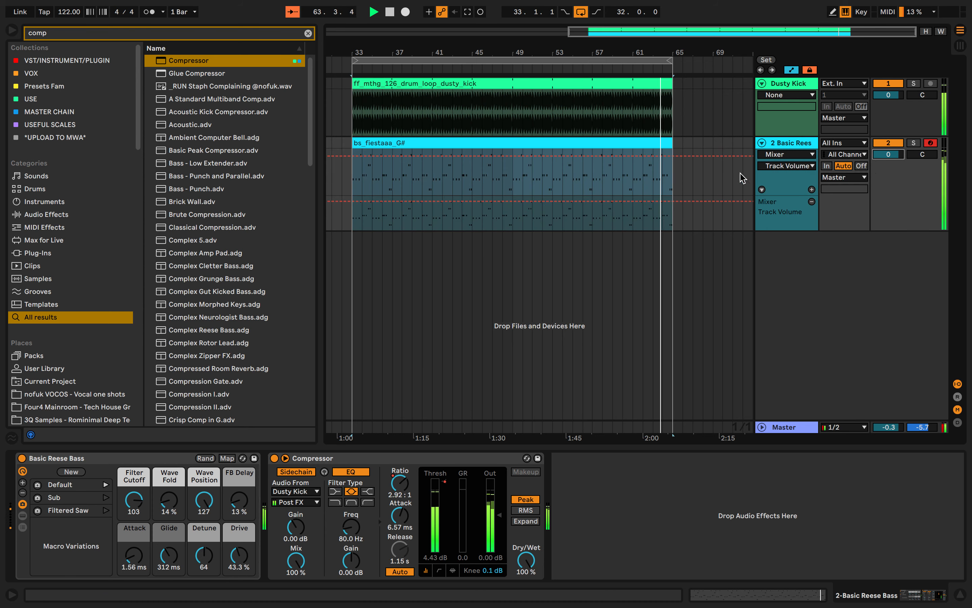
{"action": "left_click", "coordinate": [368, 201]}
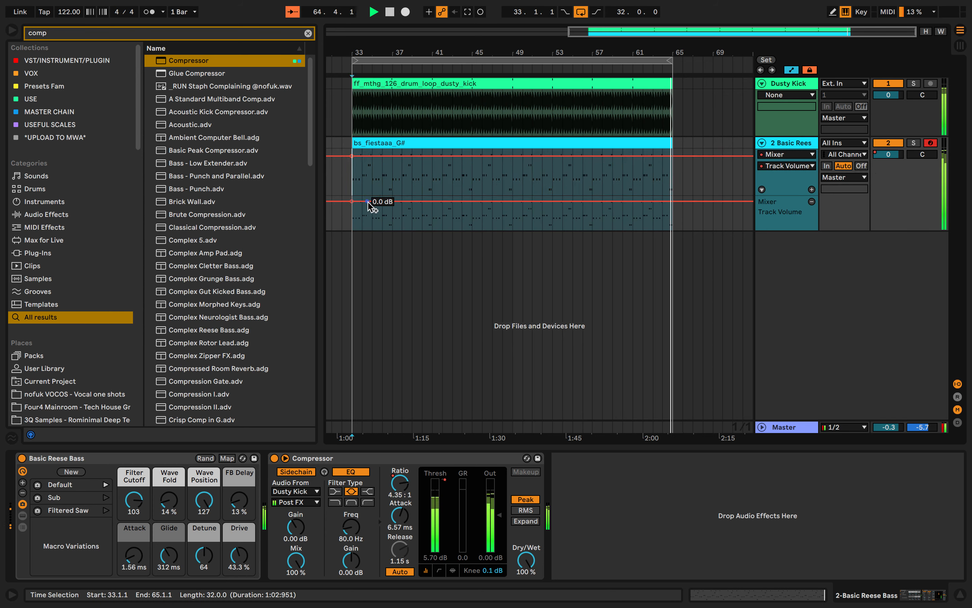
{"action": "left_click_drag", "start_coordinate": [376, 206], "coordinate": [376, 233]}
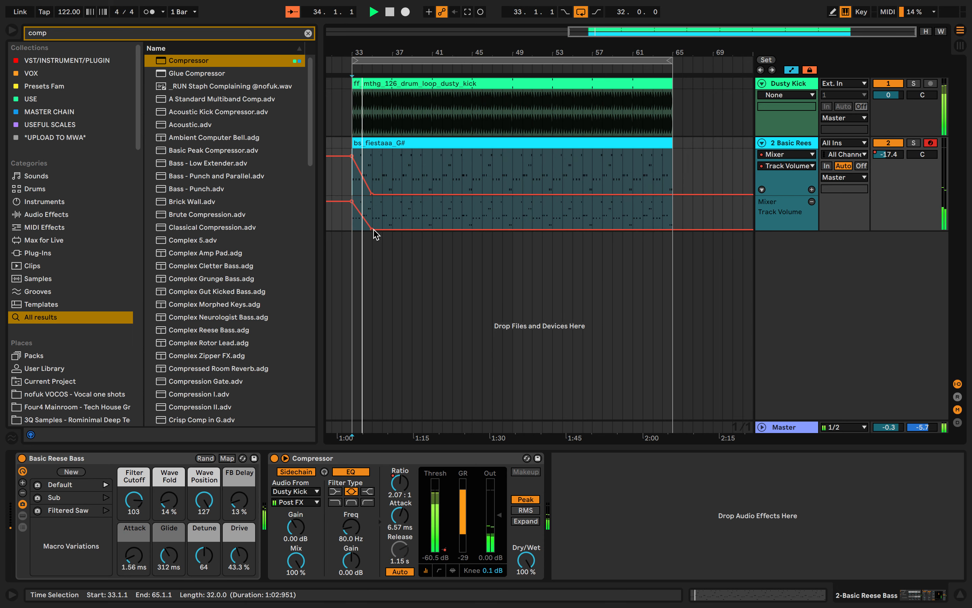
Step: Show the Dusty Kick track's volume automation and fade it from 0 dB at bar 37 to -inf dB at bar 41
{"action": "right_click", "coordinate": [887, 95]}
{"action": "left_click", "coordinate": [878, 106]}
{"action": "left_click", "coordinate": [393, 97]}
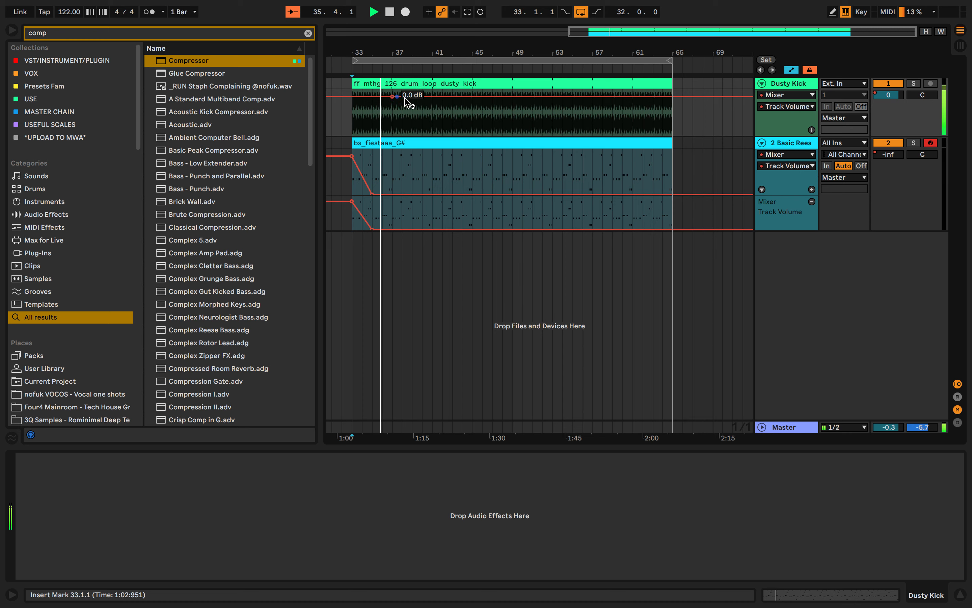
{"action": "left_click_drag", "start_coordinate": [432, 99], "coordinate": [432, 135]}
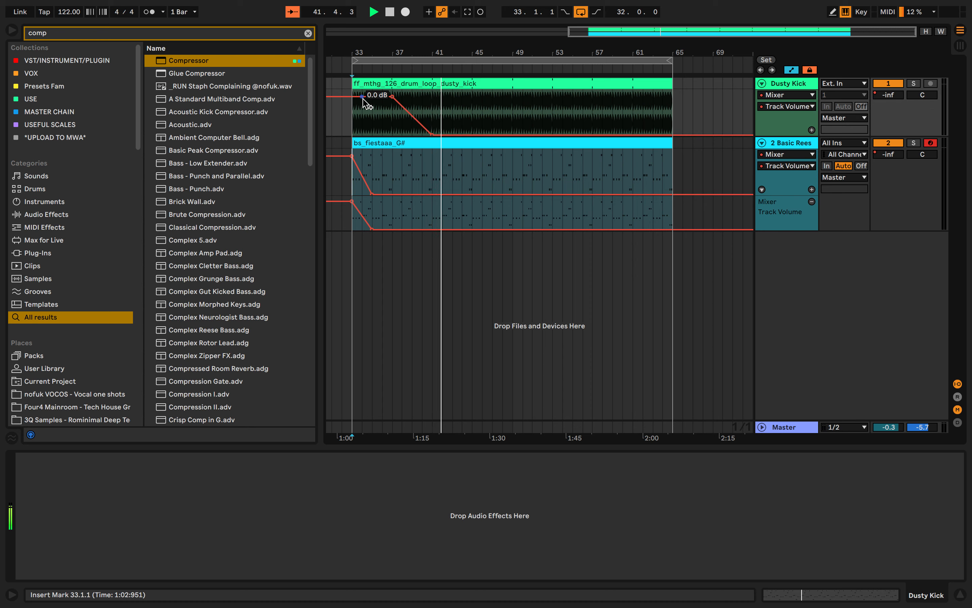
{"action": "left_click_drag", "start_coordinate": [472, 135], "coordinate": [502, 136]}
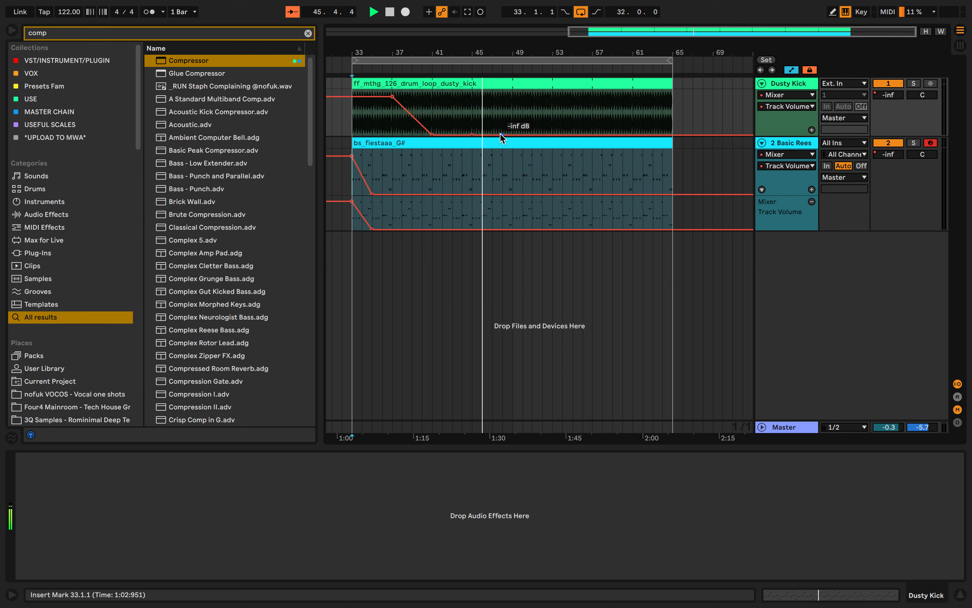